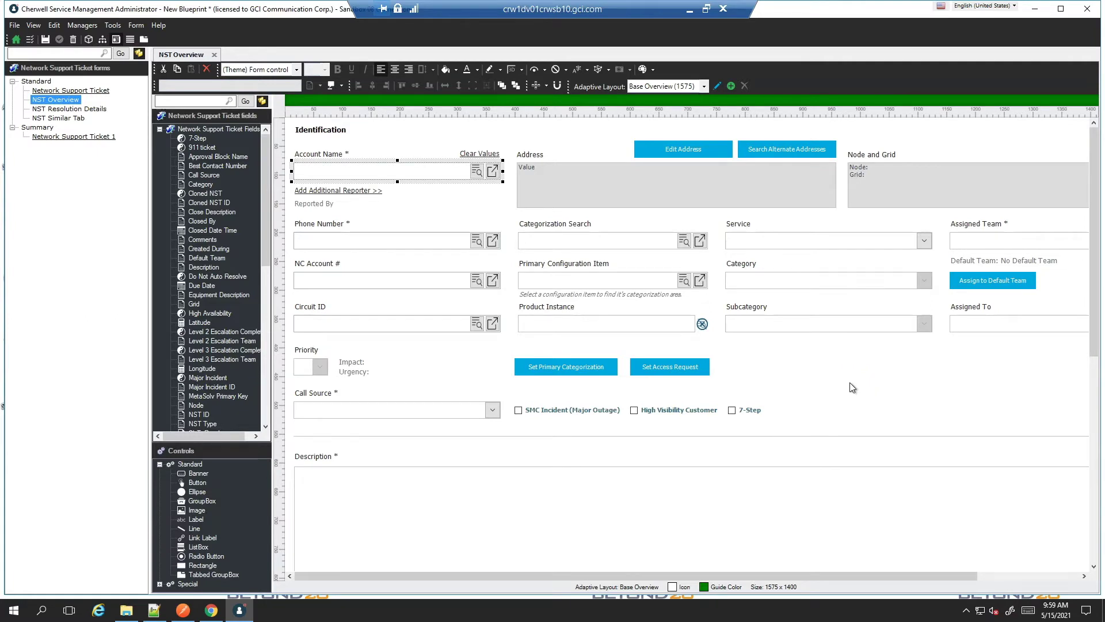
# Set the Account Name lookup's Related Item Picker to the NST Links CAL via Account Name relationship.
pyautogui.rightClick(412, 174)
pyautogui.click(348, 290)
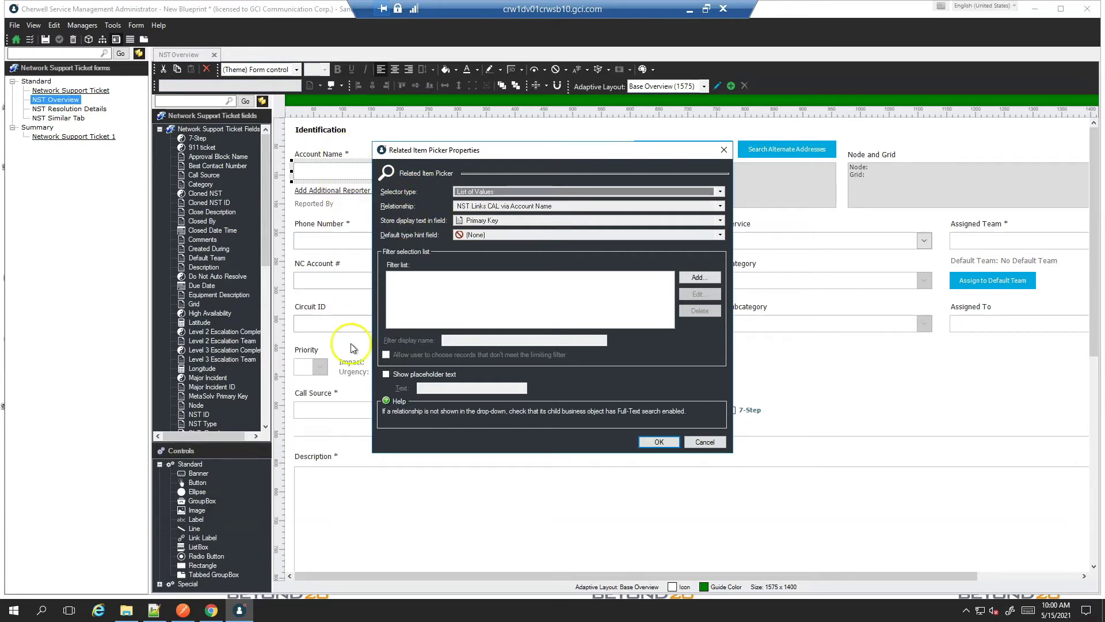
pyautogui.click(659, 442)
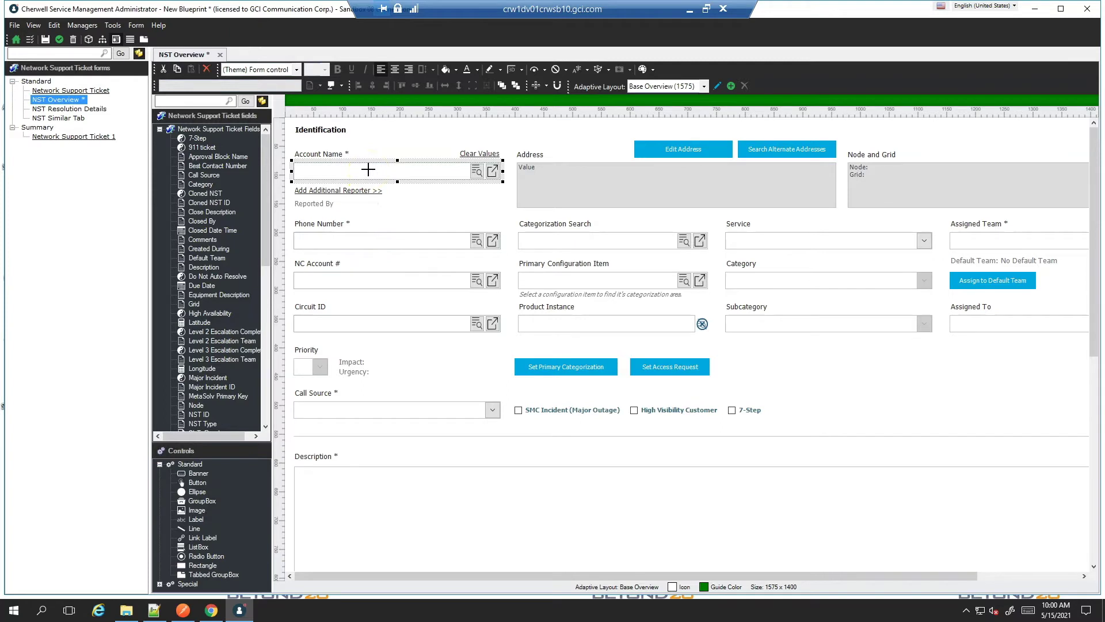
pyautogui.click(511, 70)
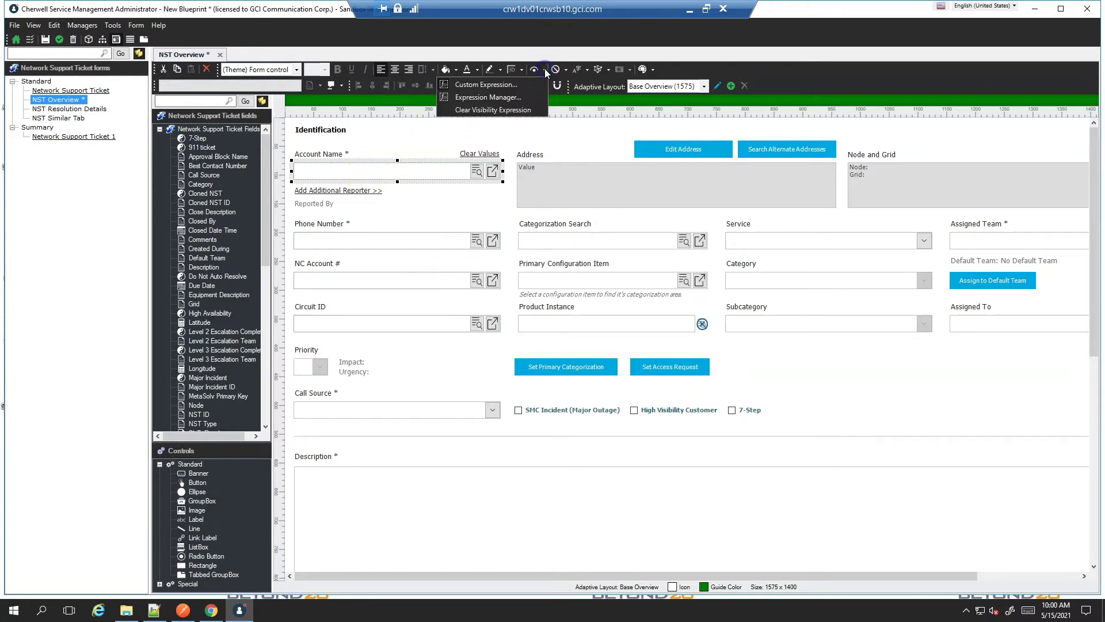
# Give the Account Name lookup a custom visibility expression based on the Account Name value.
pyautogui.click(509, 87)
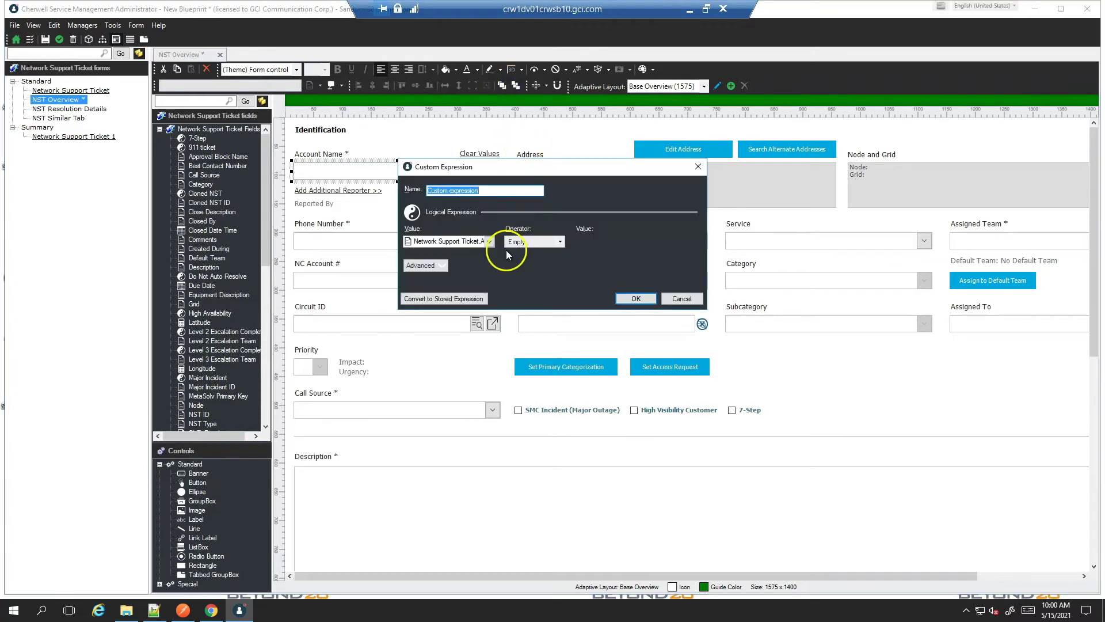
pyautogui.moveTo(398, 210); pyautogui.dragTo(300, 207)
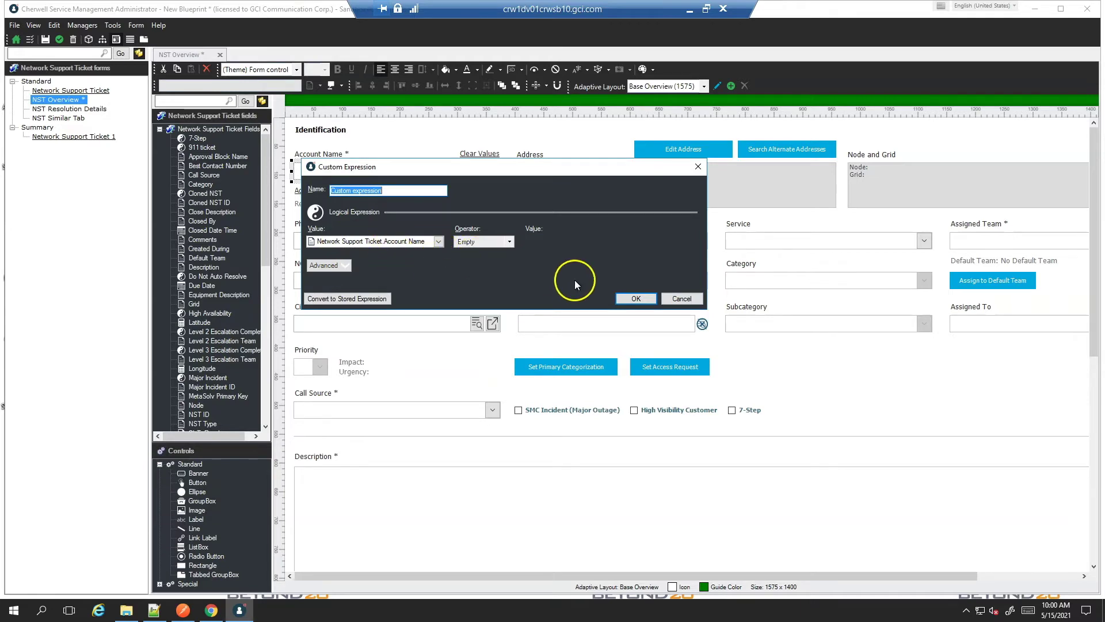
pyautogui.click(637, 299)
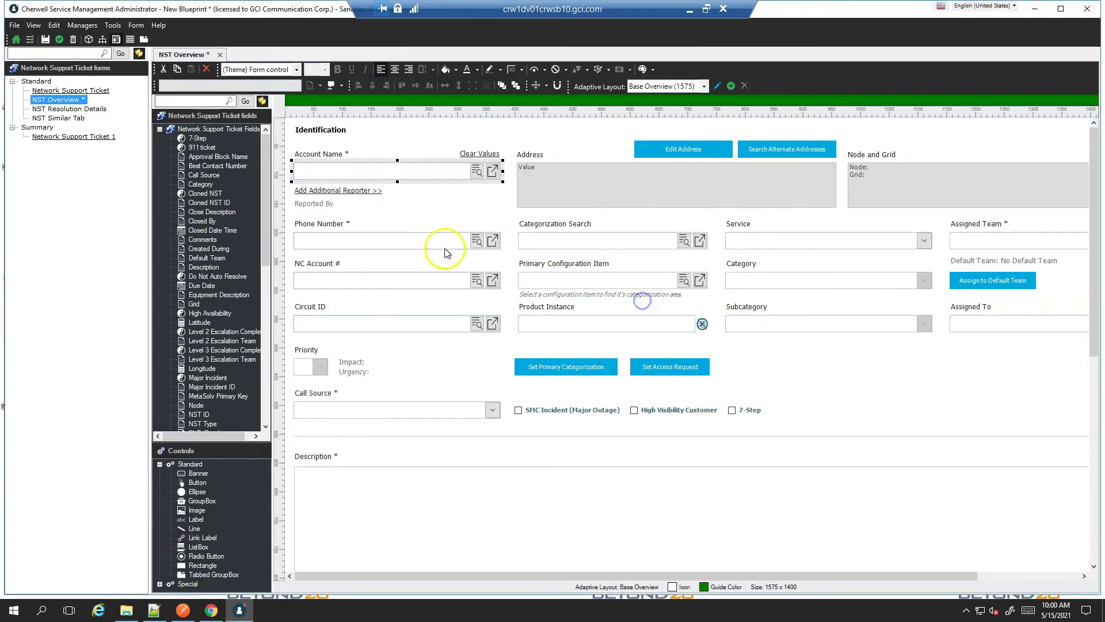
# Move the lookup below the Account Name box and give the box a Not empty visibility expression.
pyautogui.moveTo(400, 173); pyautogui.dragTo(404, 194)
pyautogui.click(401, 173)
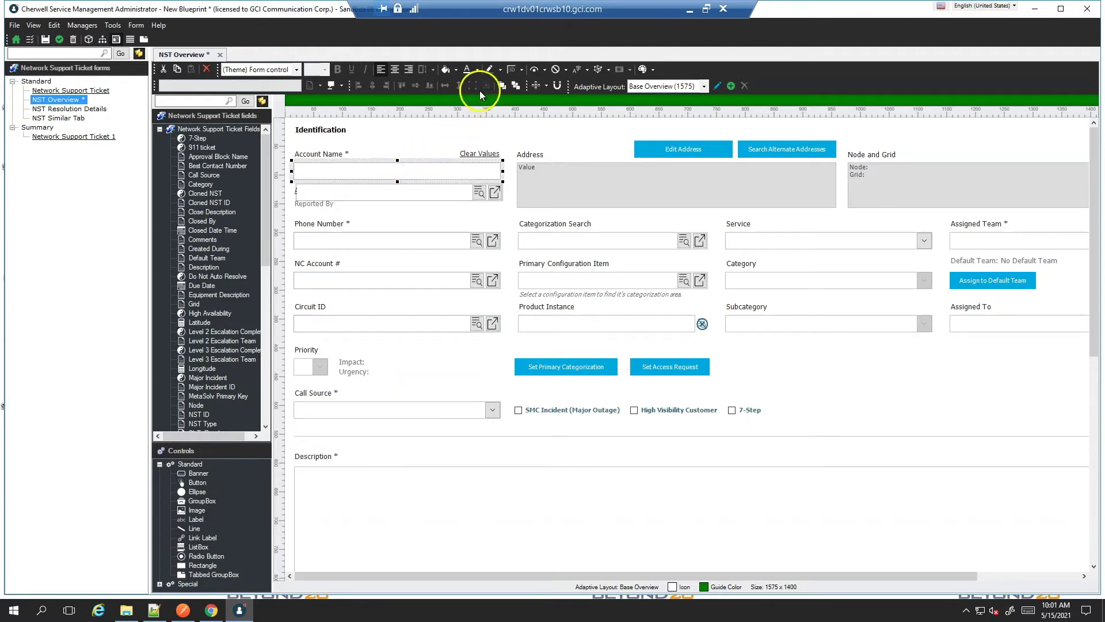
pyautogui.doubleClick(466, 167)
pyautogui.click(749, 467)
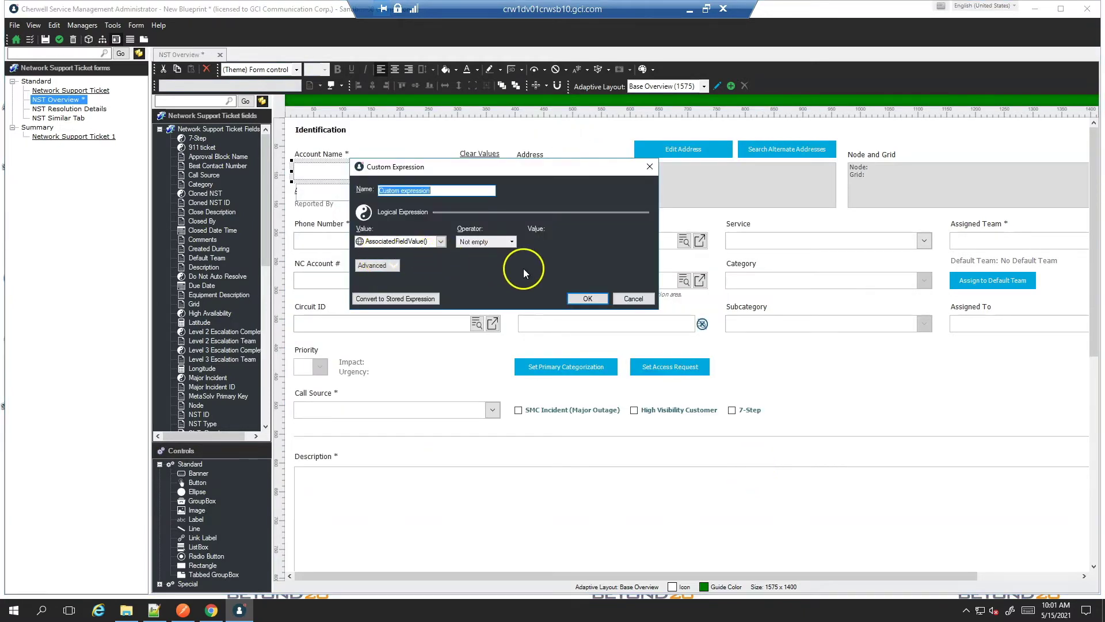
pyautogui.click(588, 298)
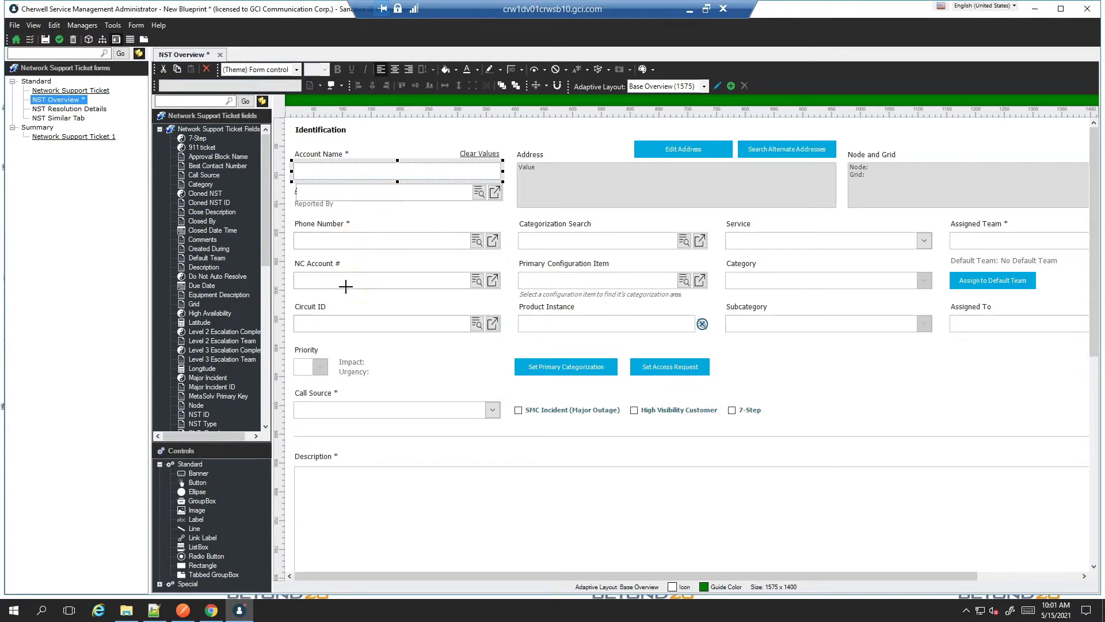
# Save the form changes and open the Network Support Ticket relationships list.
pyautogui.click(102, 40)
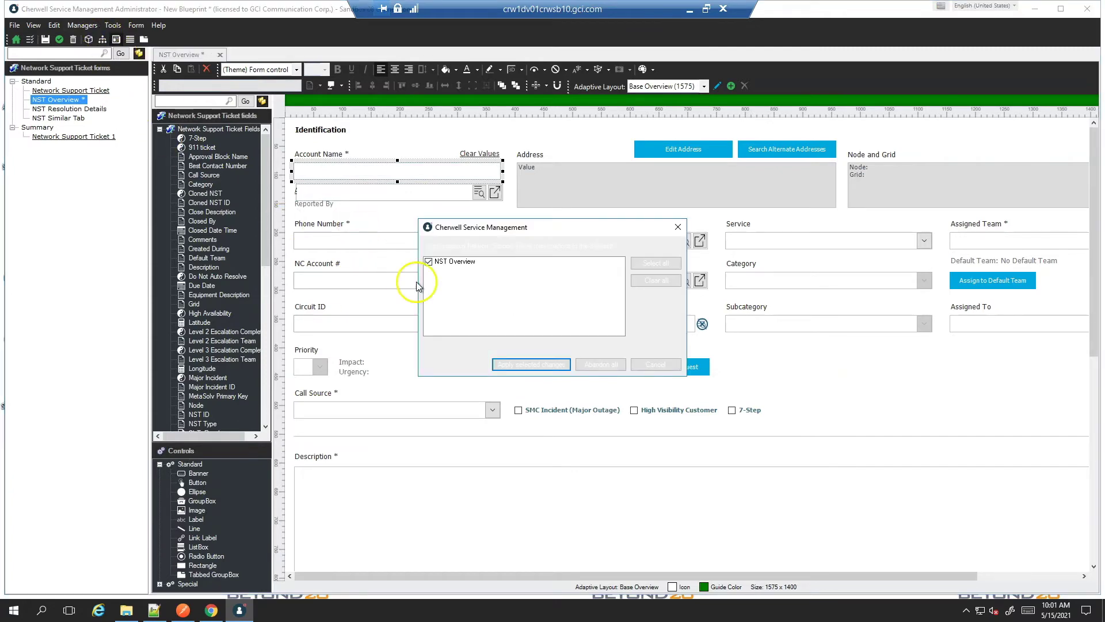
pyautogui.click(600, 365)
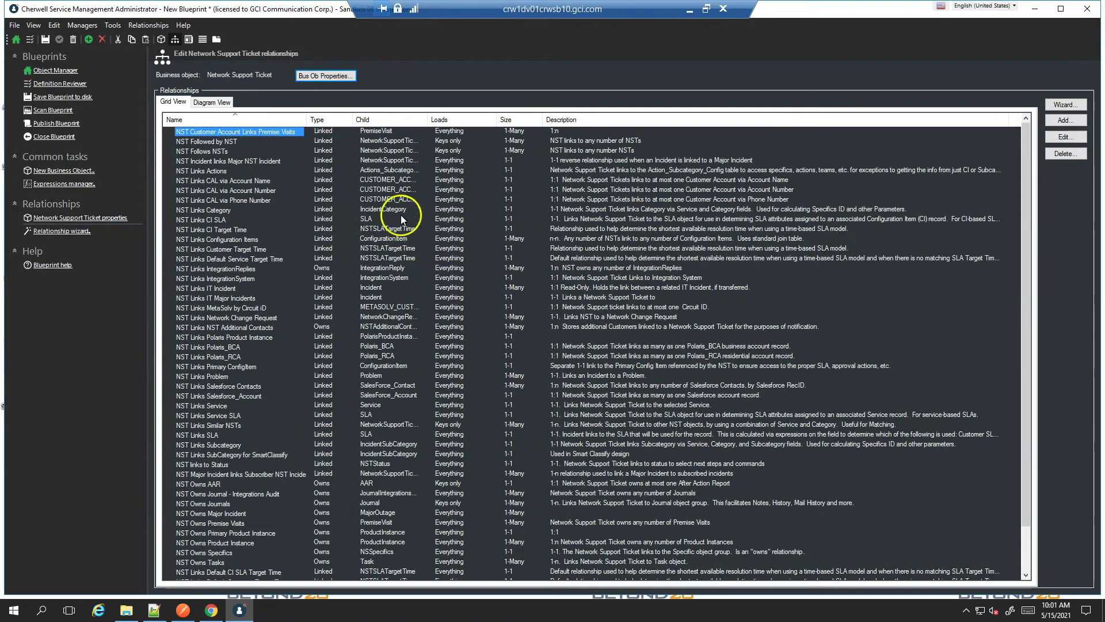
pyautogui.click(254, 189)
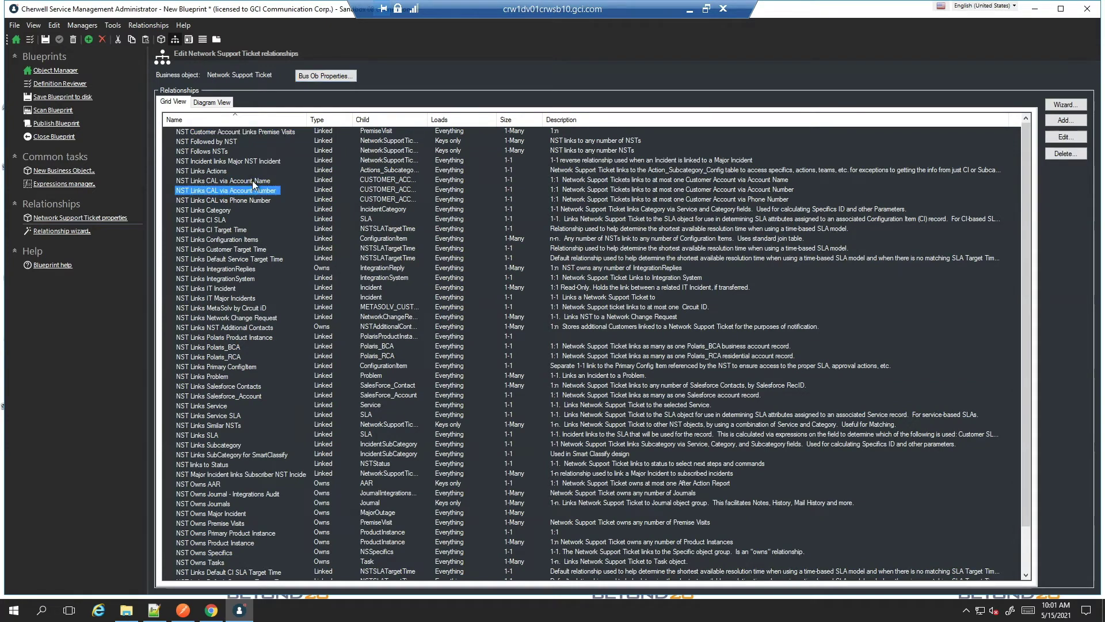
pyautogui.click(253, 180)
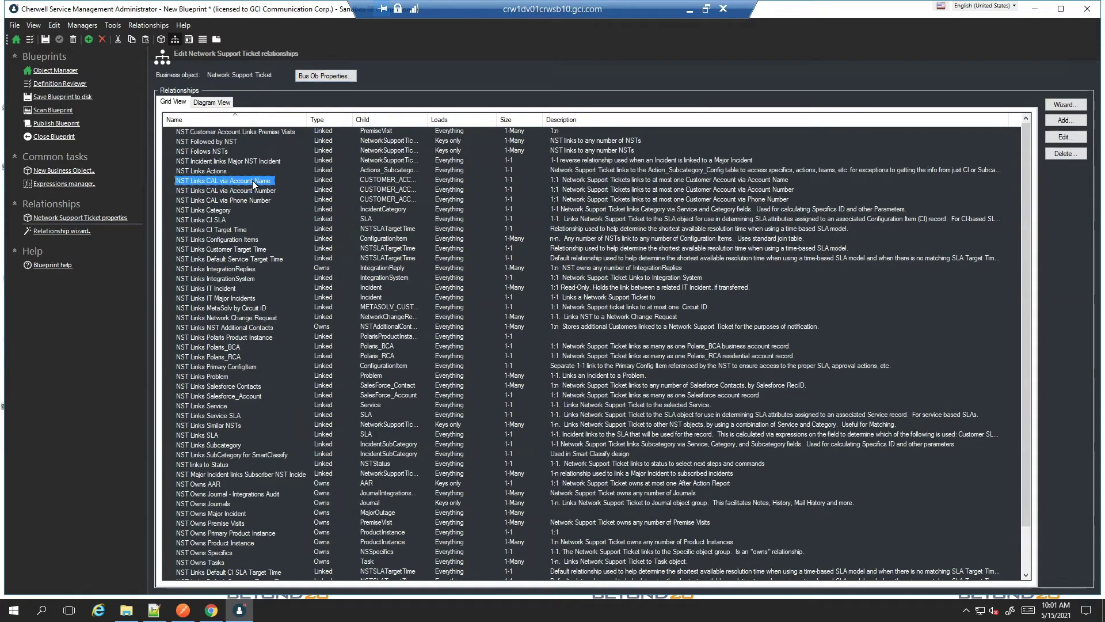
# Review the Links settings of the NST Links CAL via Account Name relationship and close it.
pyautogui.rightClick(223, 182)
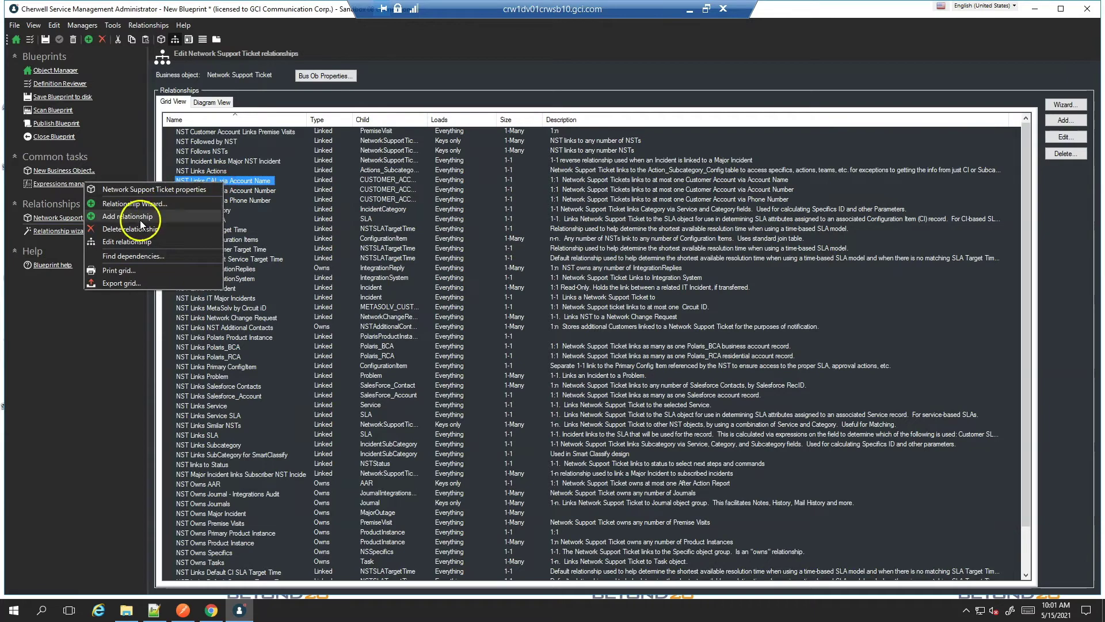
pyautogui.click(127, 241)
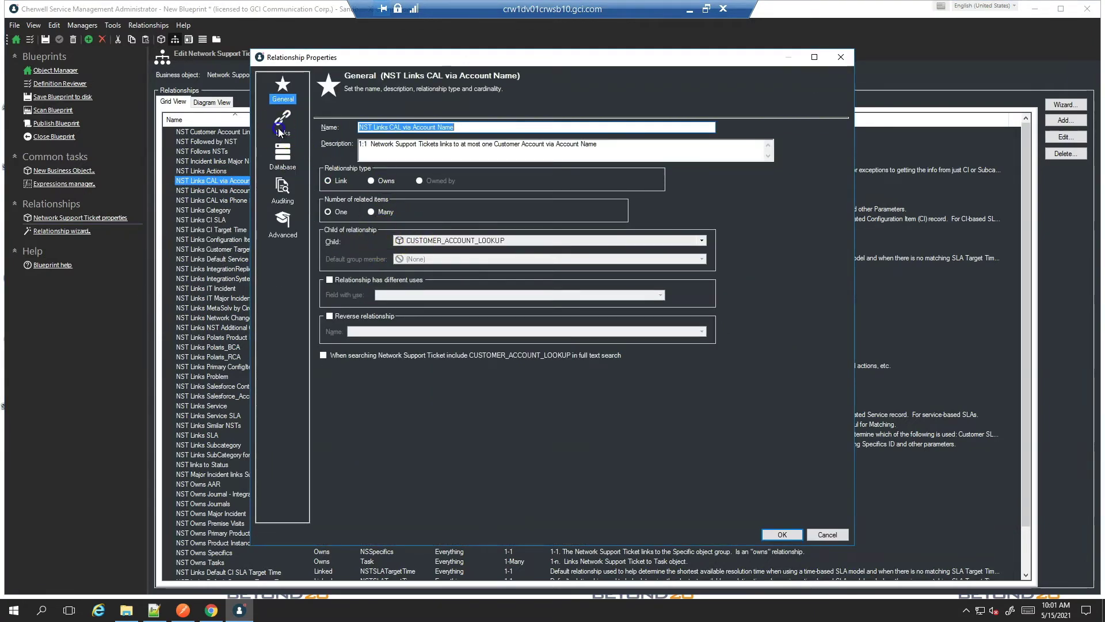
pyautogui.click(282, 129)
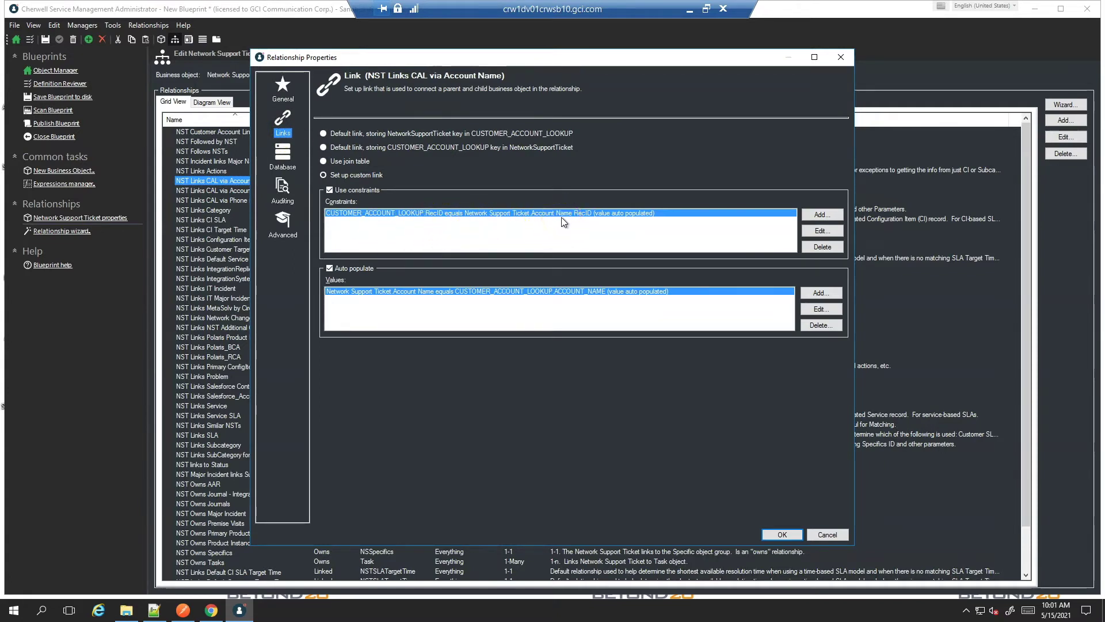
pyautogui.click(515, 294)
pyautogui.click(782, 534)
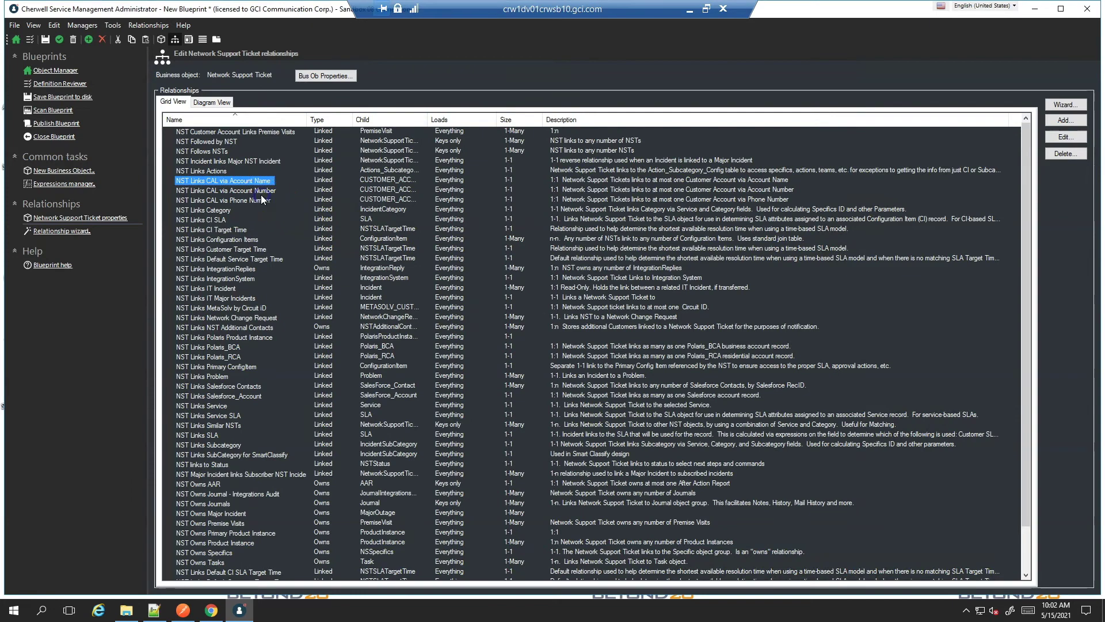
pyautogui.rightClick(262, 192)
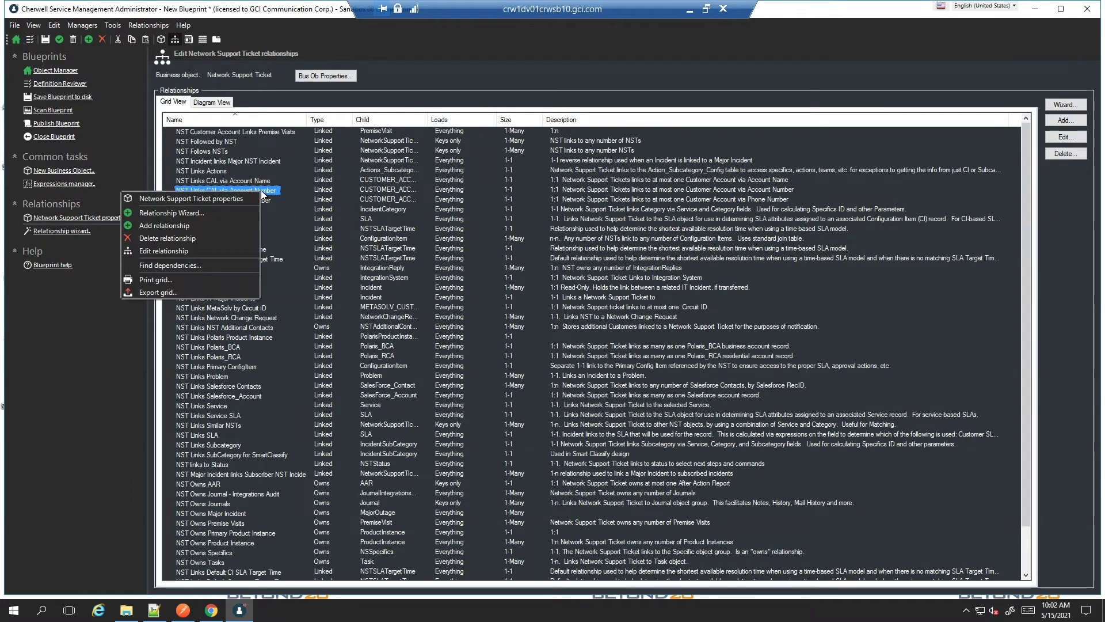
pyautogui.click(164, 251)
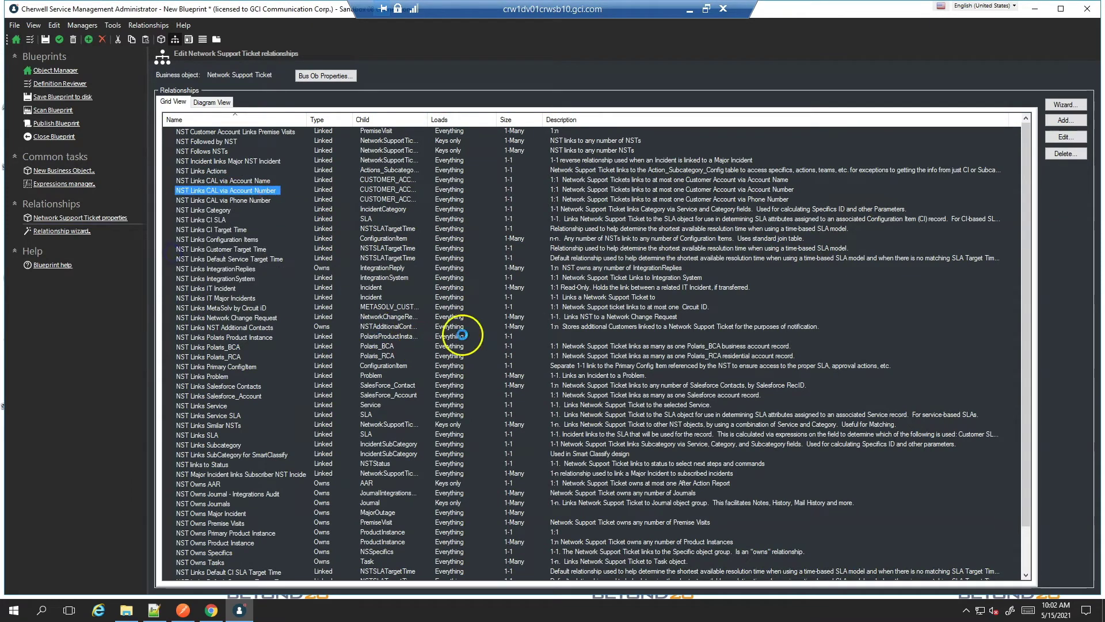
pyautogui.click(283, 122)
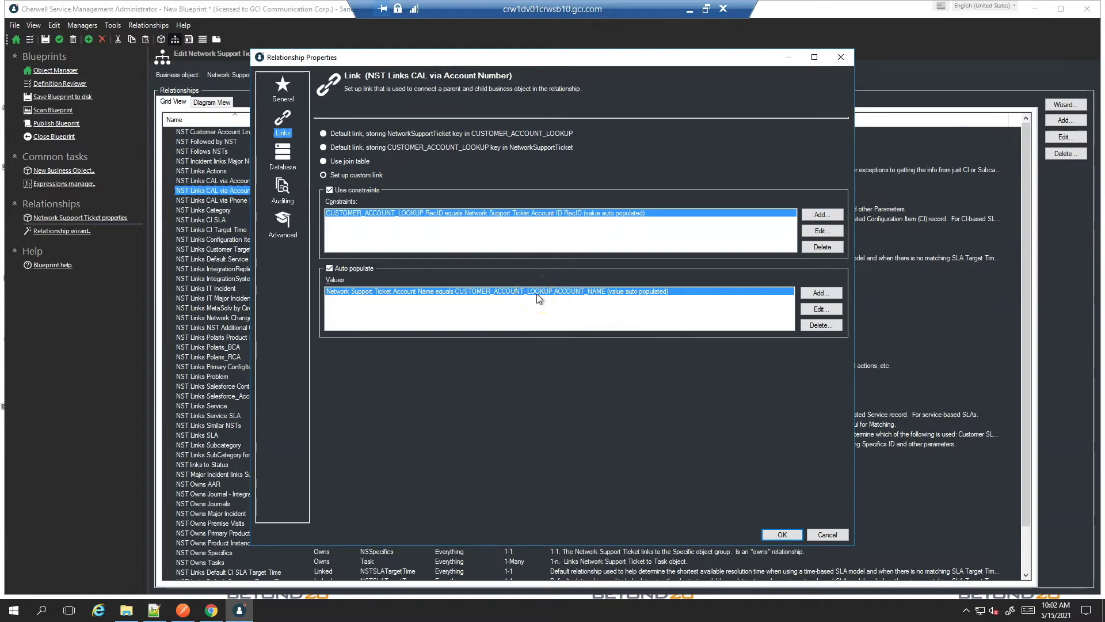
pyautogui.click(777, 534)
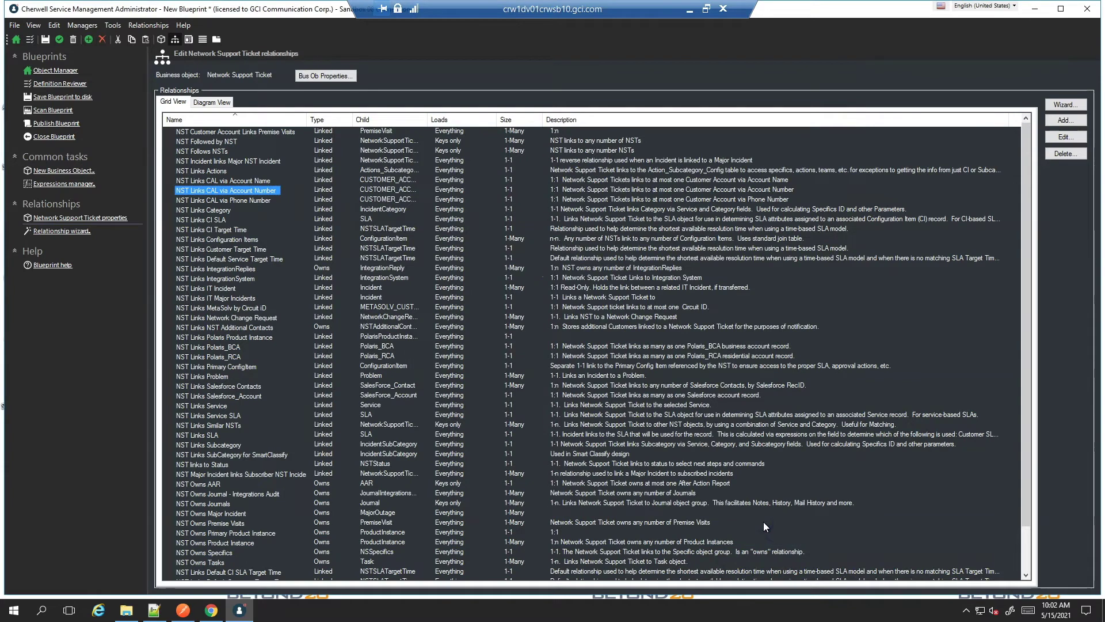
pyautogui.rightClick(245, 201)
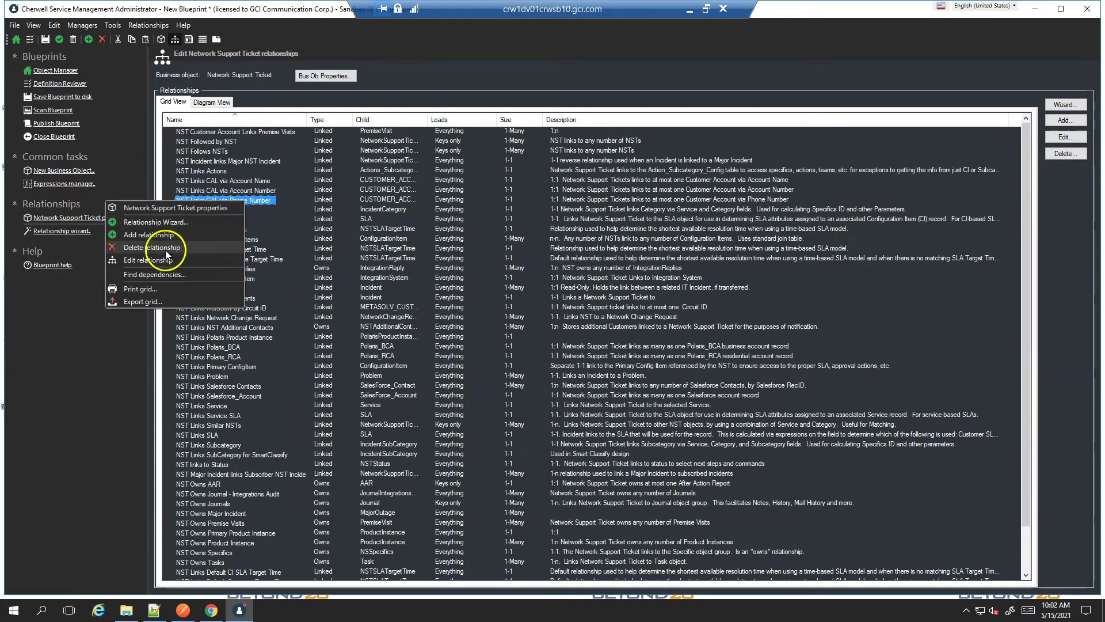
pyautogui.click(156, 260)
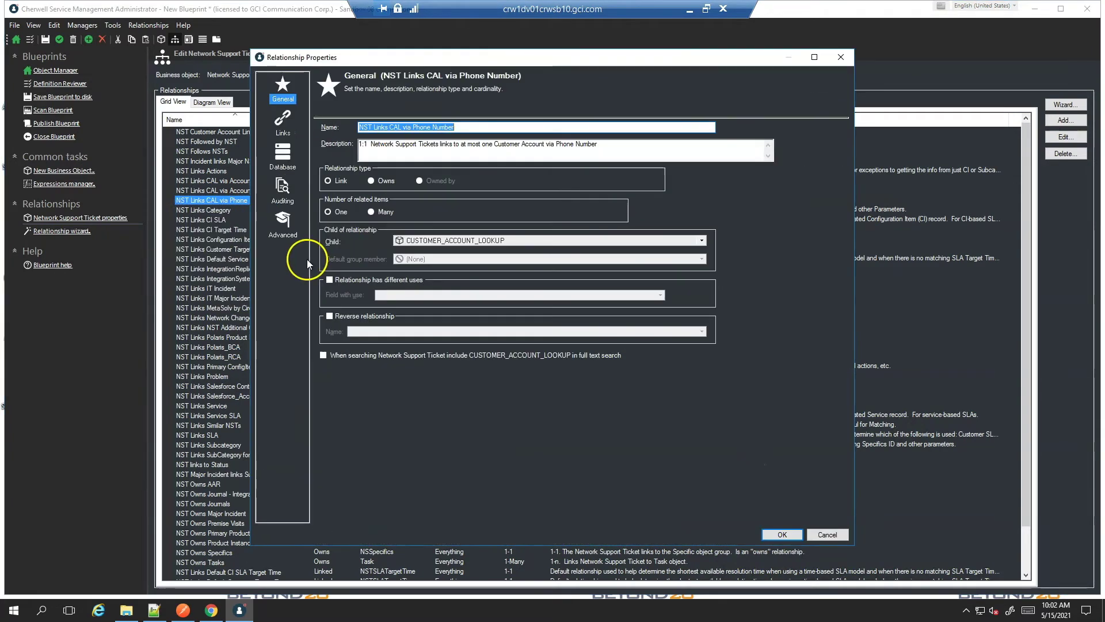
pyautogui.click(283, 123)
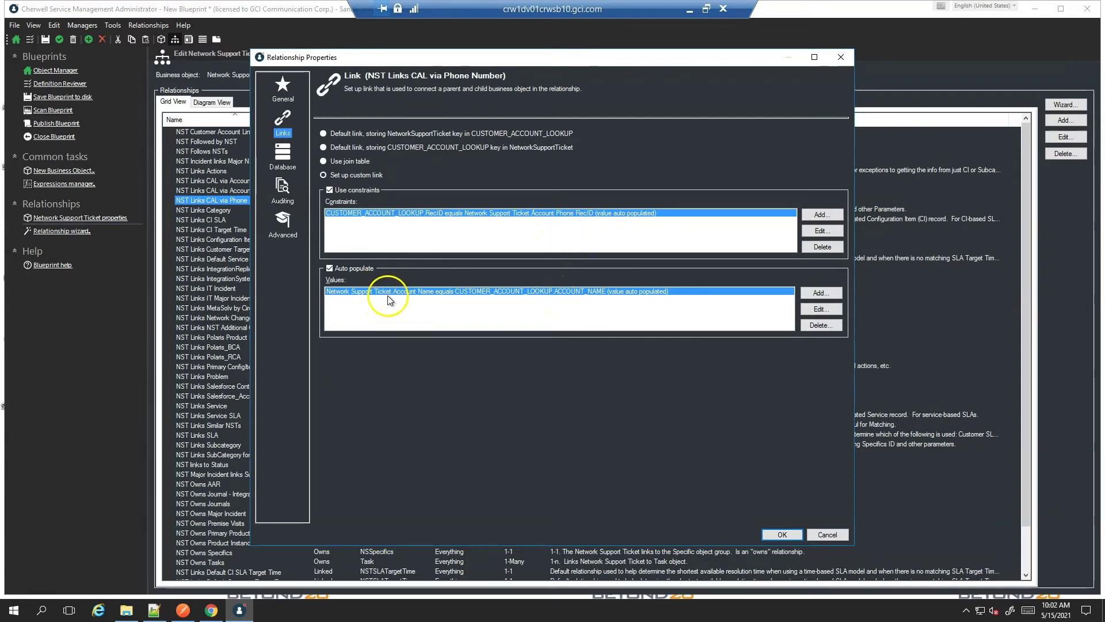
pyautogui.click(782, 534)
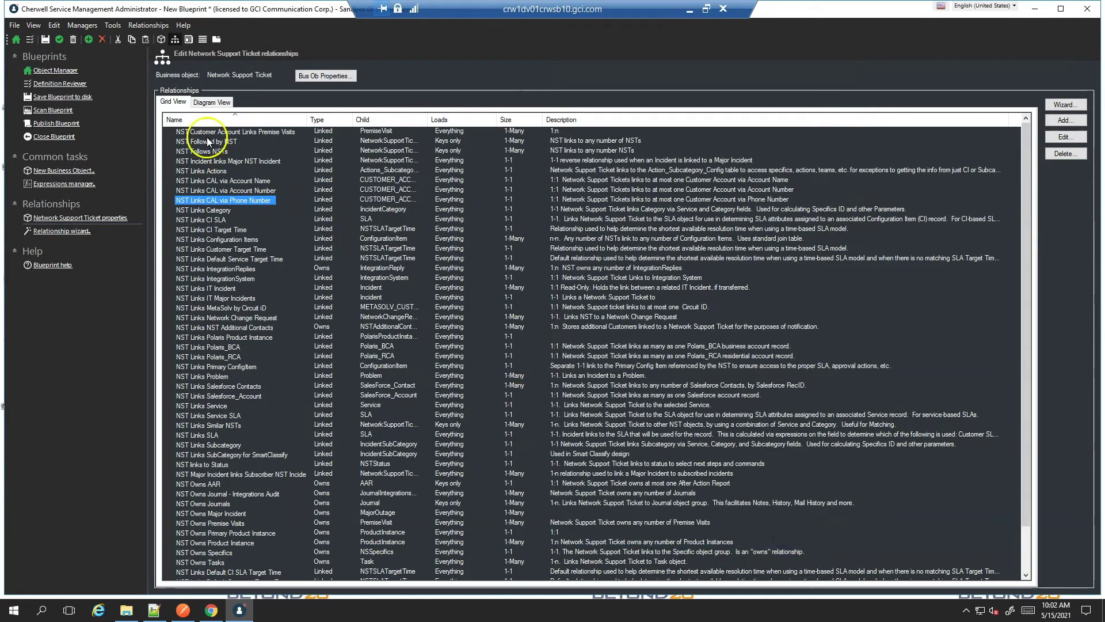
pyautogui.click(162, 41)
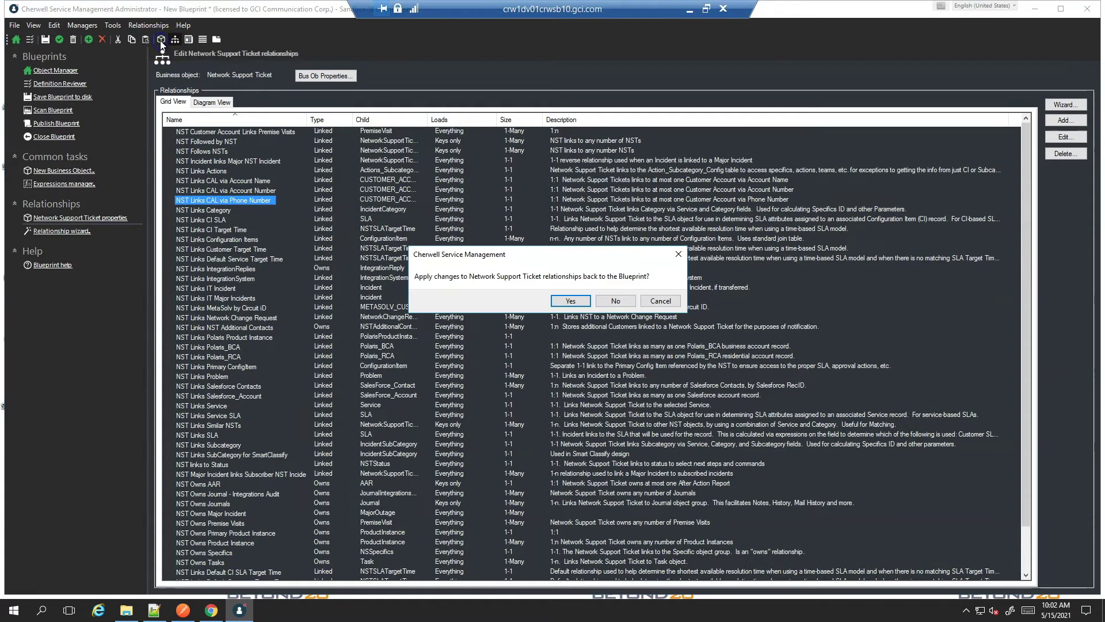
pyautogui.click(610, 299)
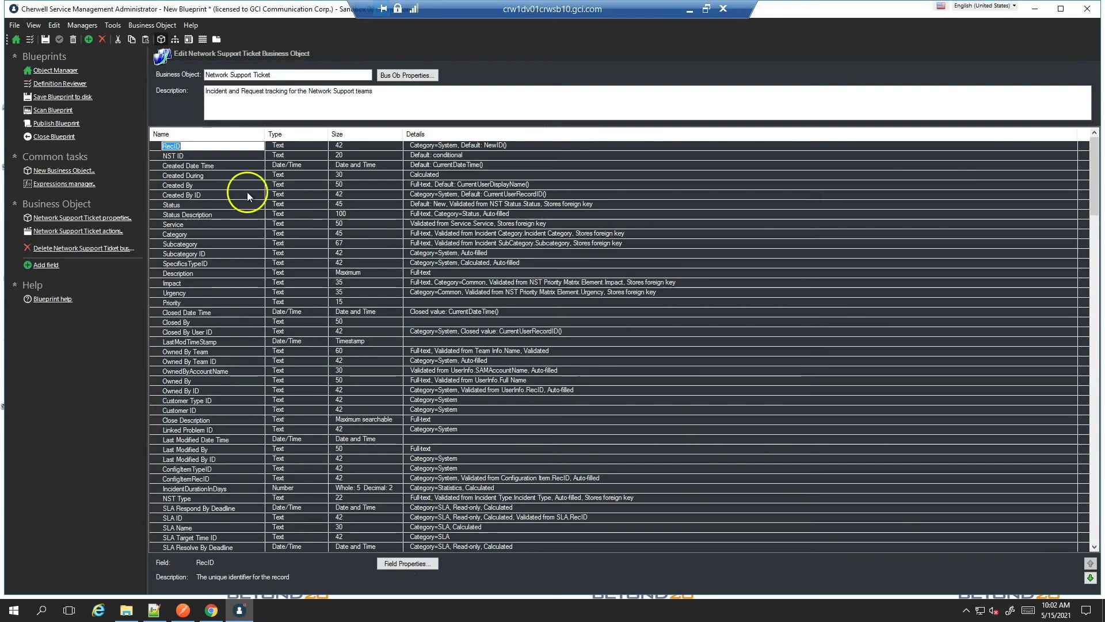
pyautogui.click(216, 133)
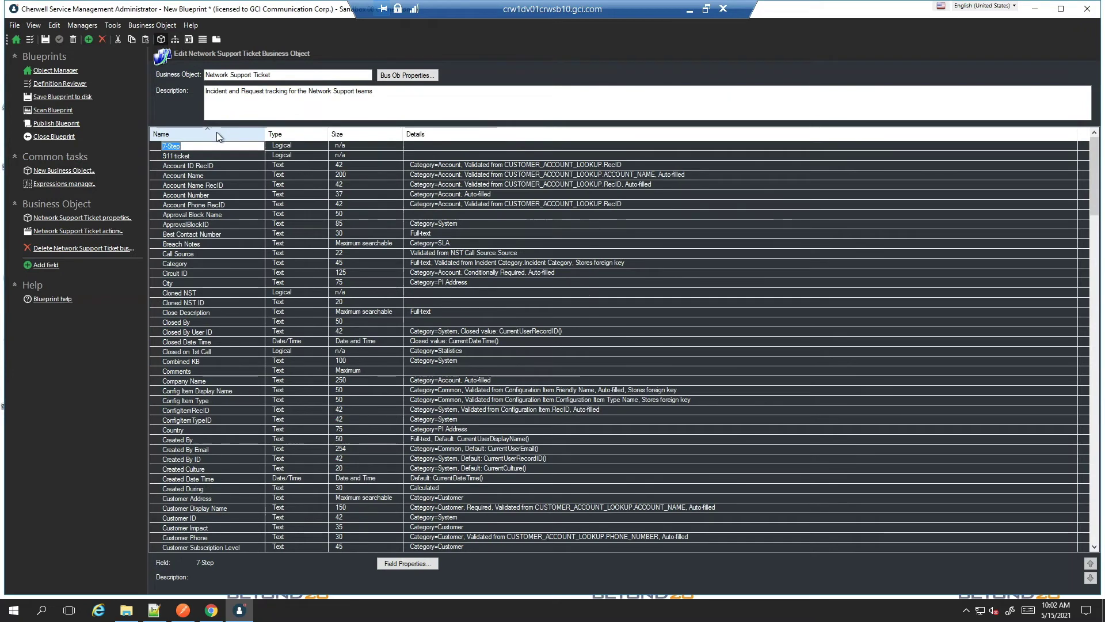
pyautogui.click(151, 176)
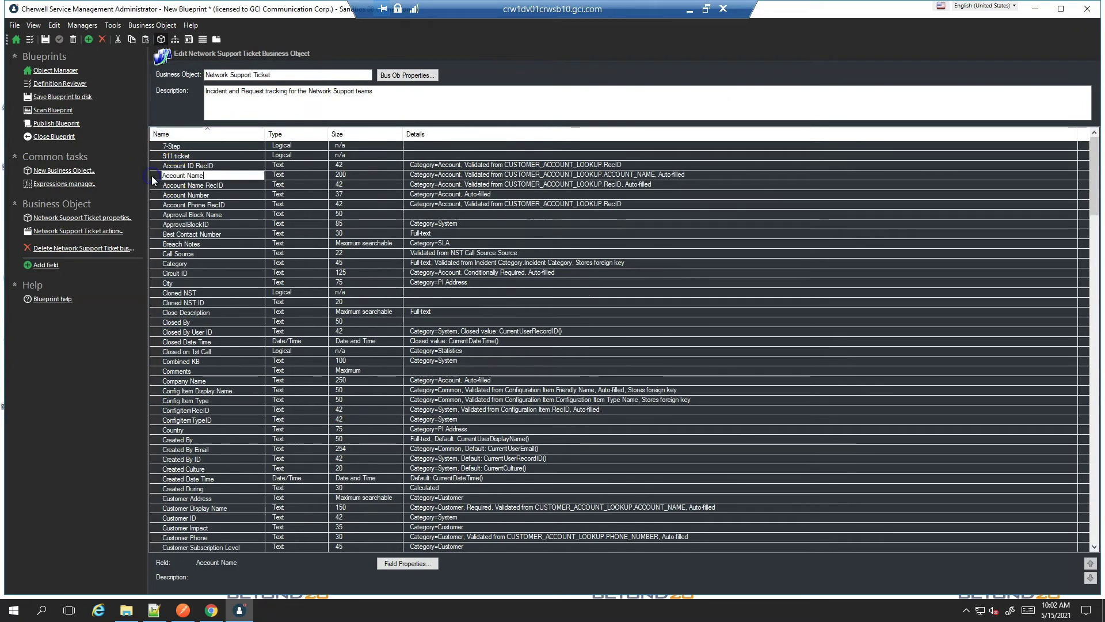
pyautogui.doubleClick(153, 178)
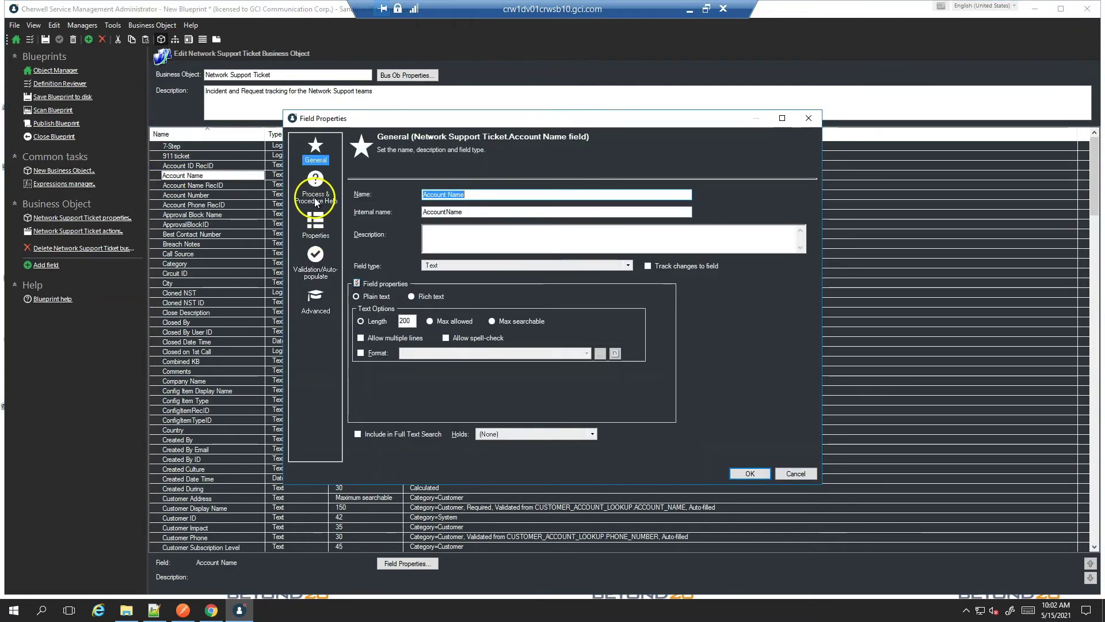
pyautogui.click(315, 261)
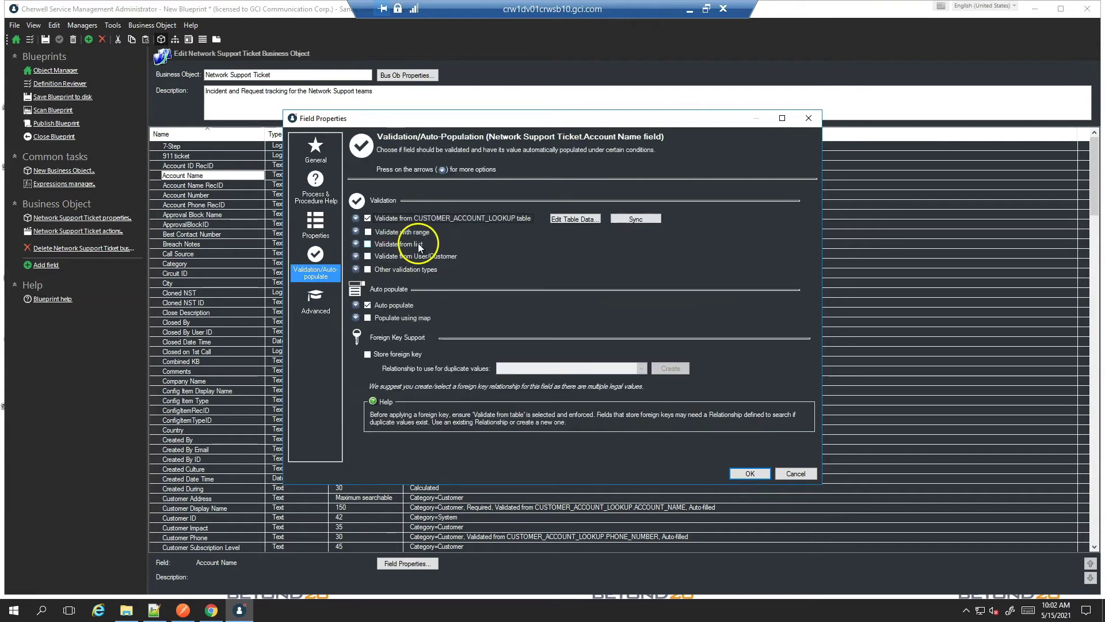
pyautogui.click(355, 217)
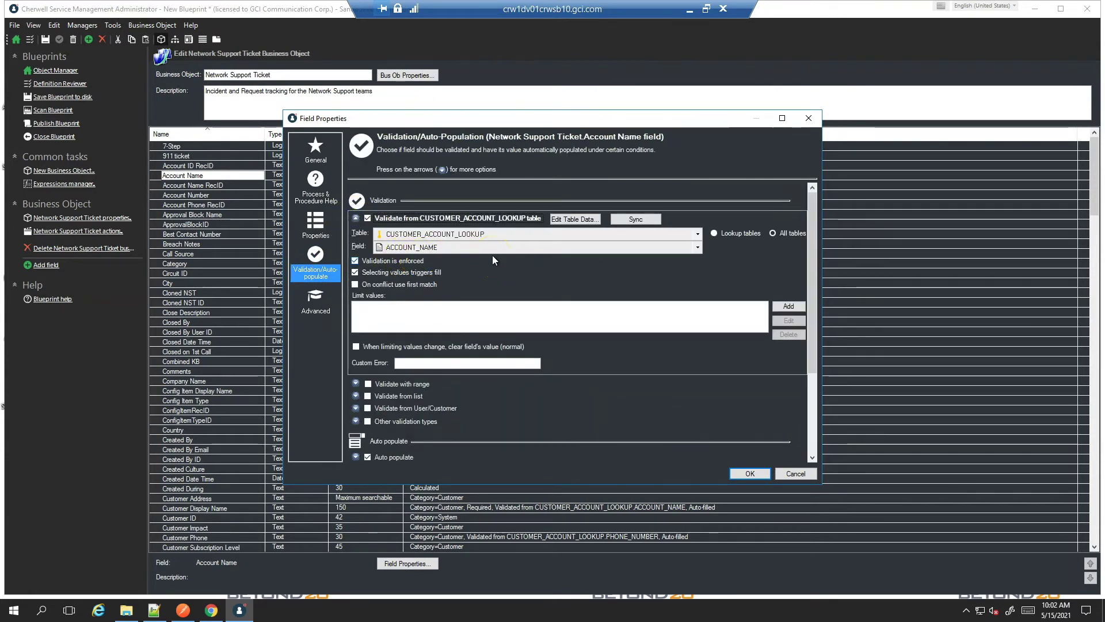
pyautogui.click(744, 473)
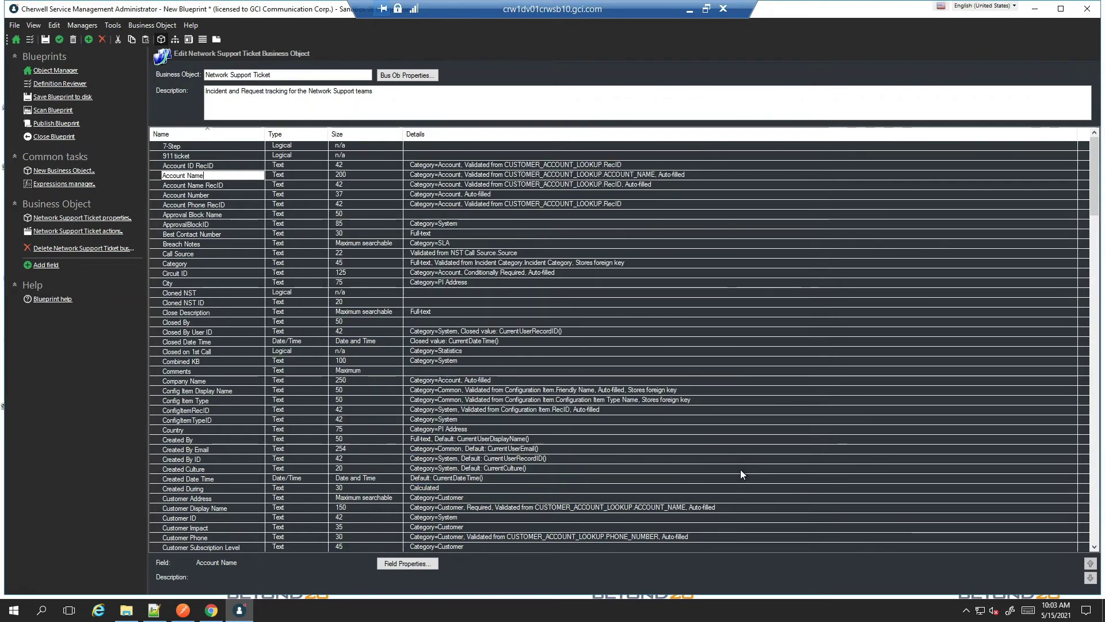
pyautogui.click(159, 195)
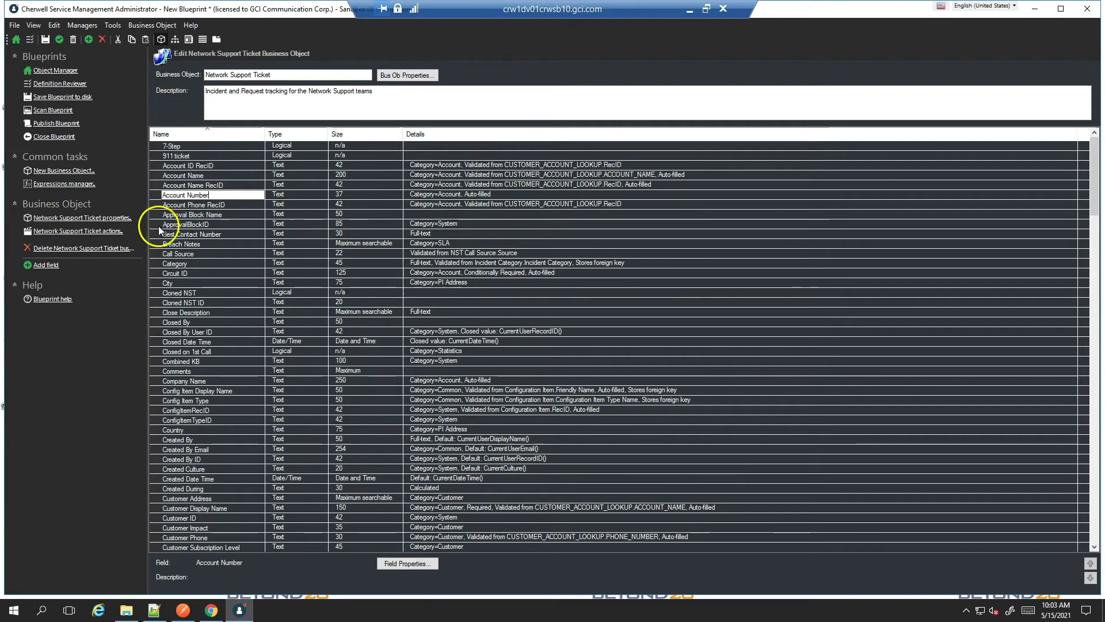
pyautogui.scroll(-11, 173, 382)
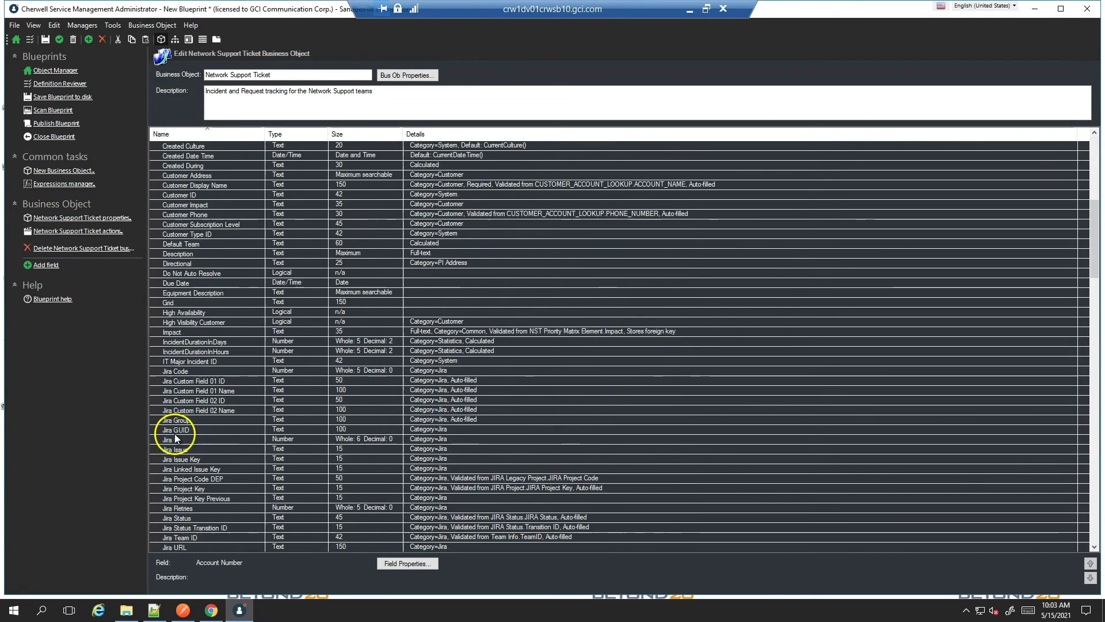
pyautogui.scroll(-10, 175, 439)
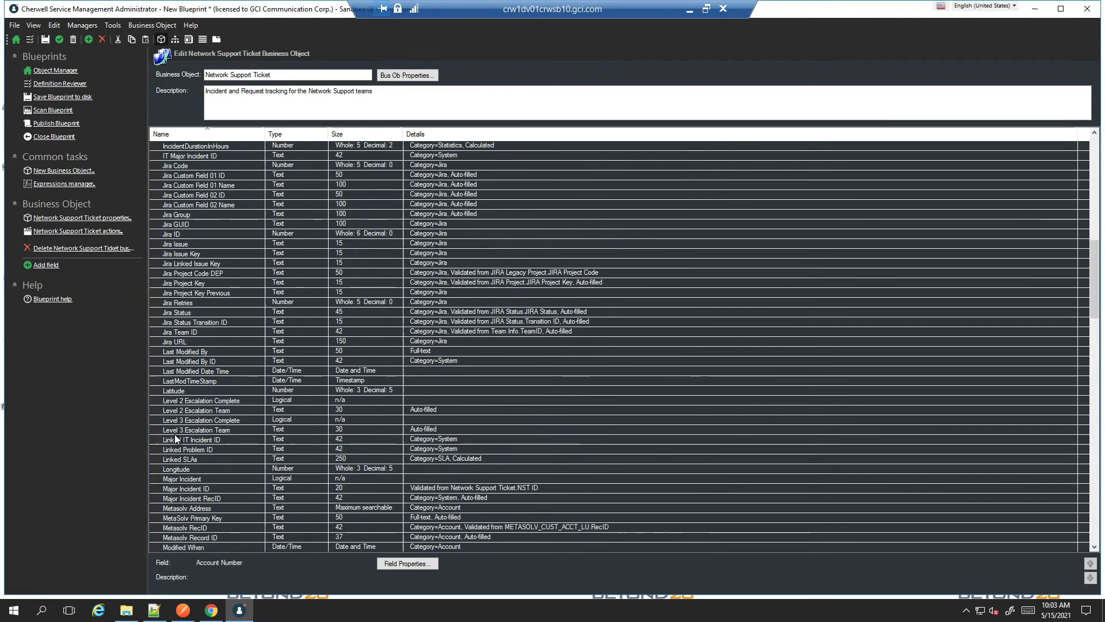
pyautogui.scroll(-3, 175, 439)
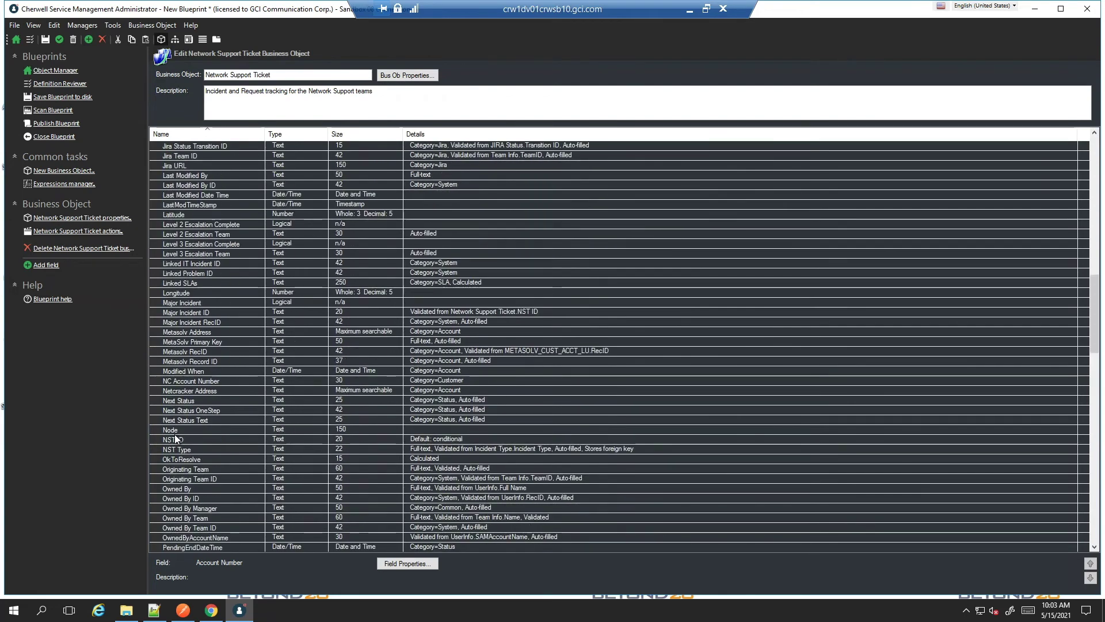
pyautogui.scroll(-2, 176, 438)
pyautogui.scroll(-10, 188, 426)
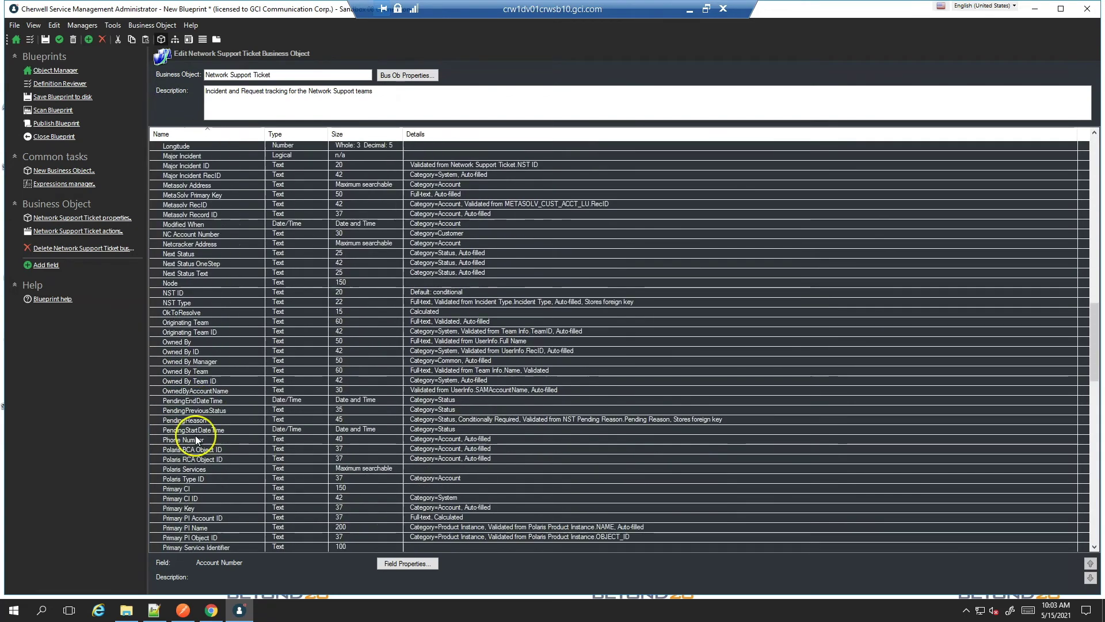
pyautogui.scroll(-7, 195, 439)
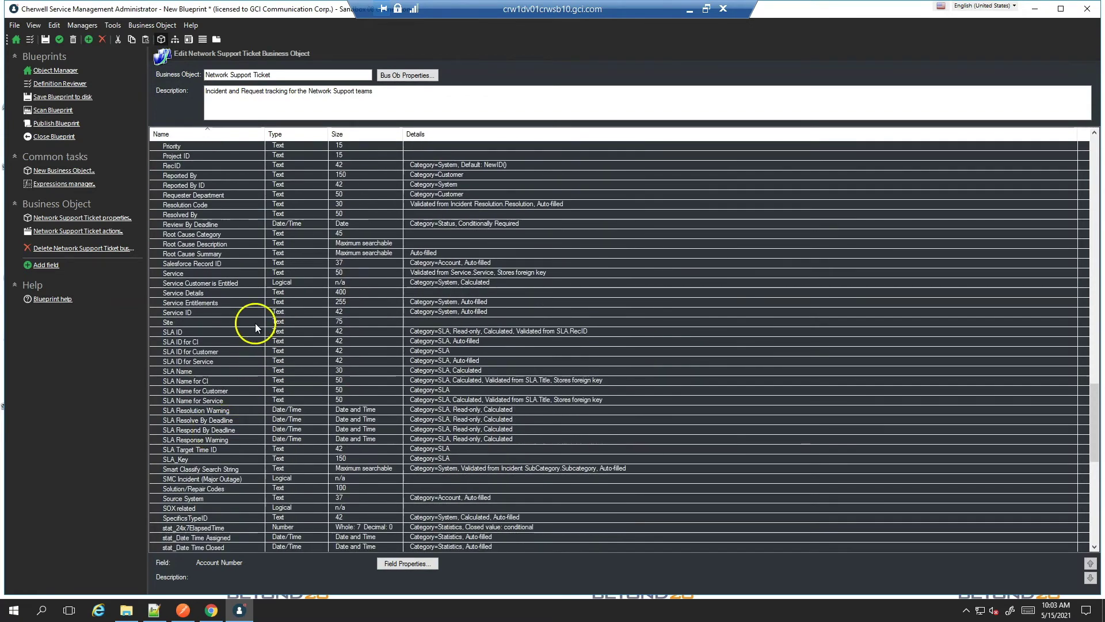
pyautogui.scroll(1, 256, 321)
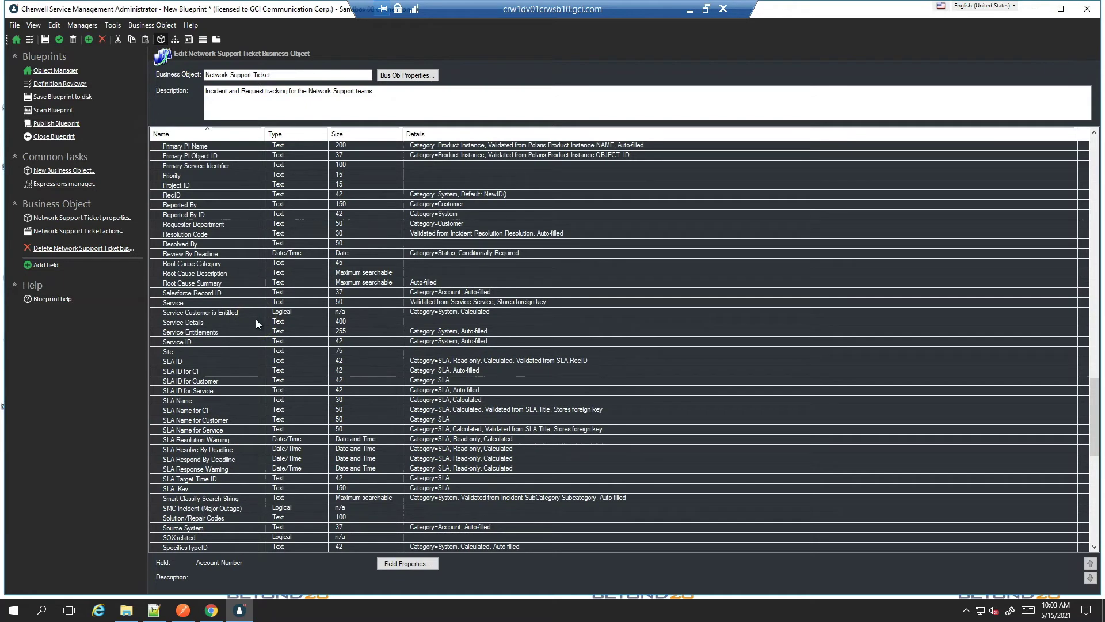
pyautogui.scroll(2, 256, 320)
pyautogui.scroll(2, 255, 319)
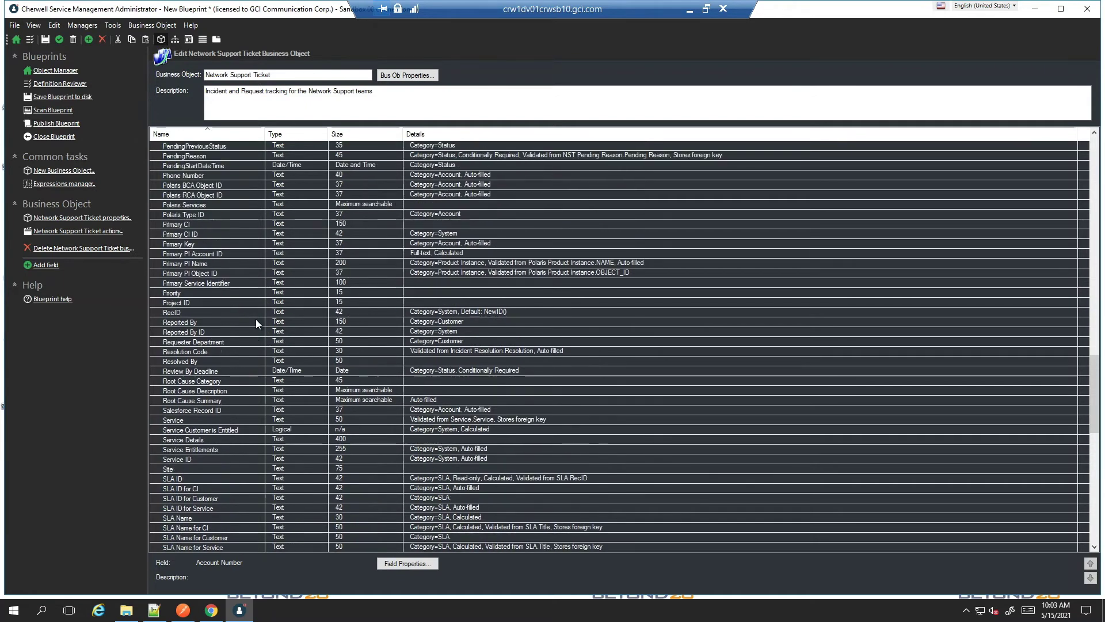
pyautogui.click(164, 186)
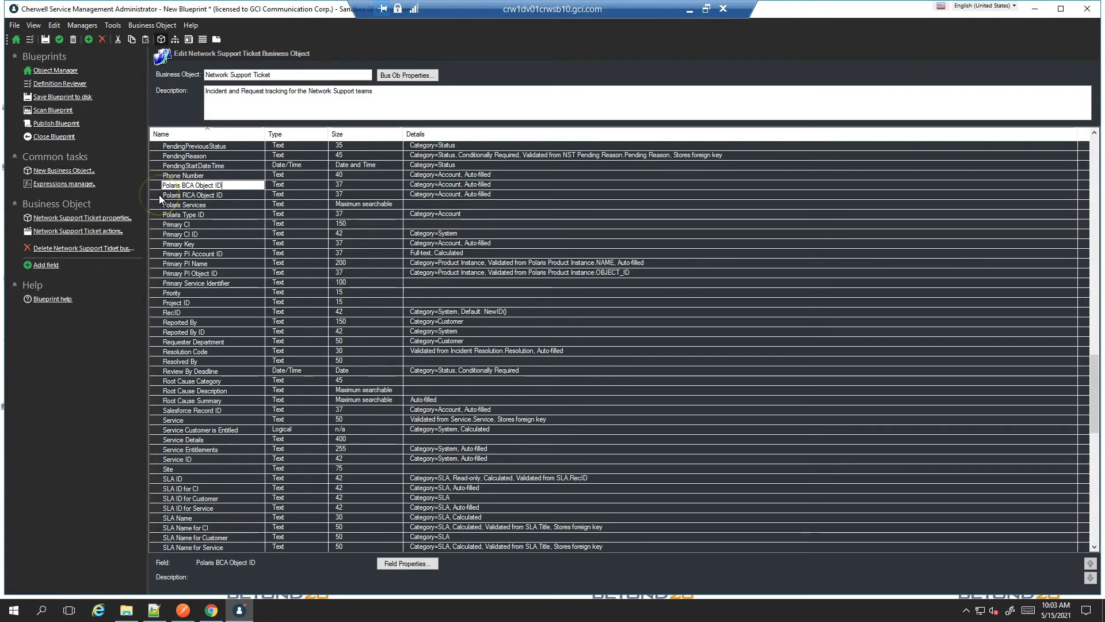
pyautogui.click(160, 196)
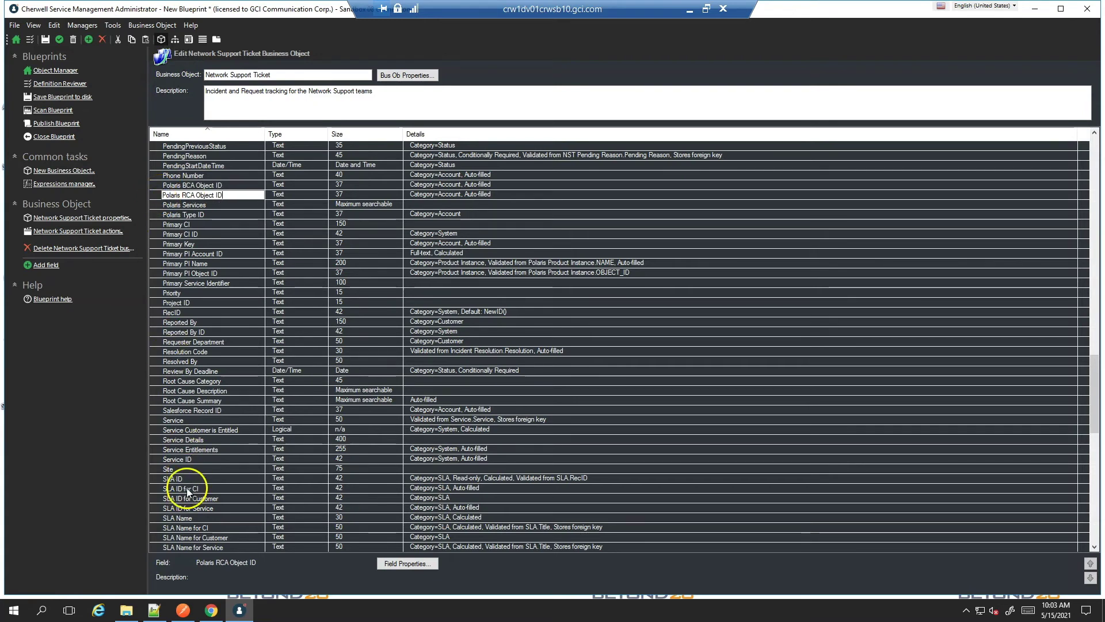
pyautogui.click(159, 411)
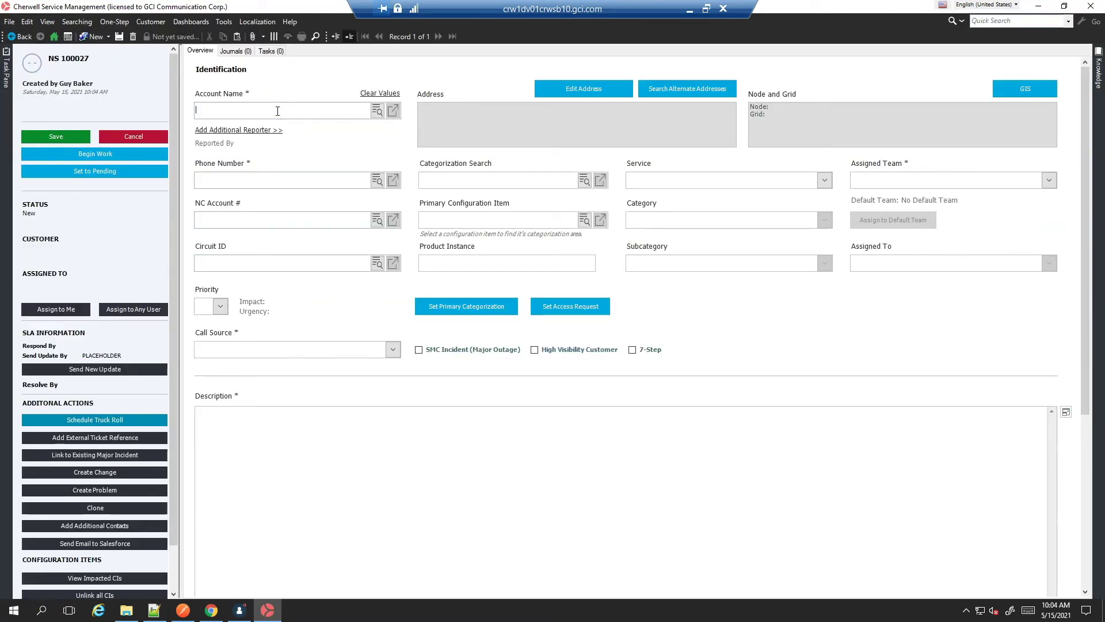
# Paste River T Corp into Account Name to auto-fill phone and NC account, then clear them.
pyautogui.rightClick(276, 110)
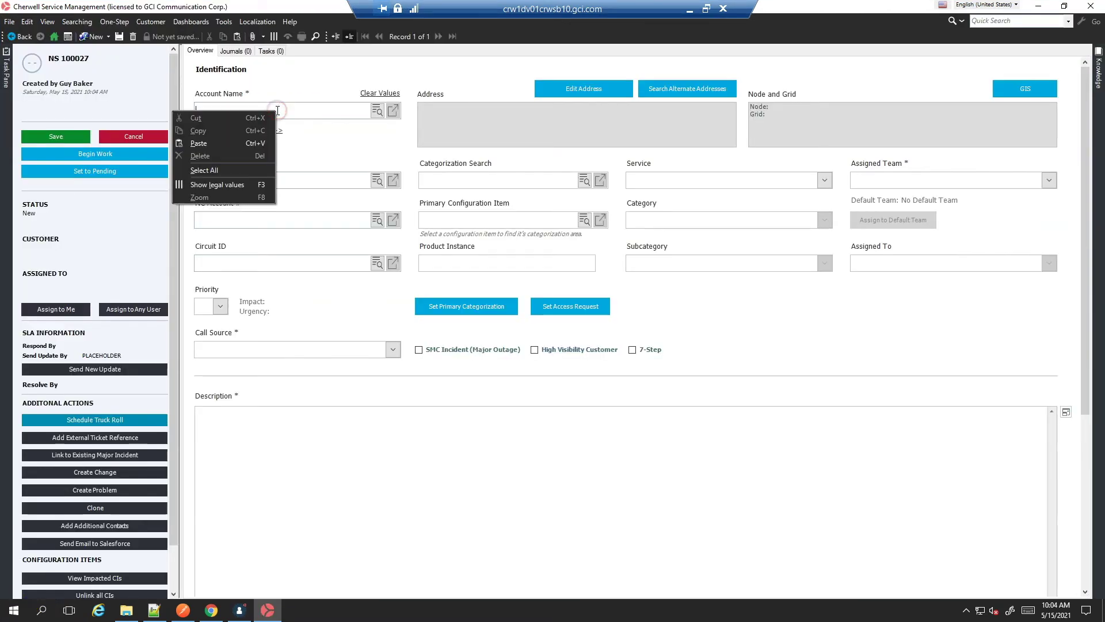
pyautogui.click(239, 142)
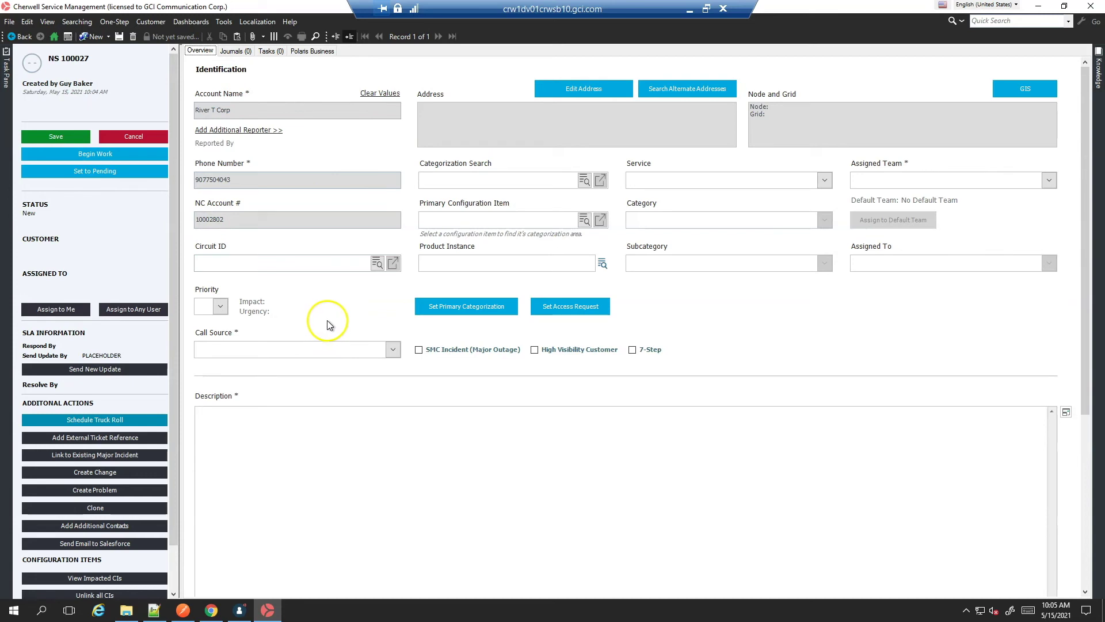
pyautogui.click(365, 94)
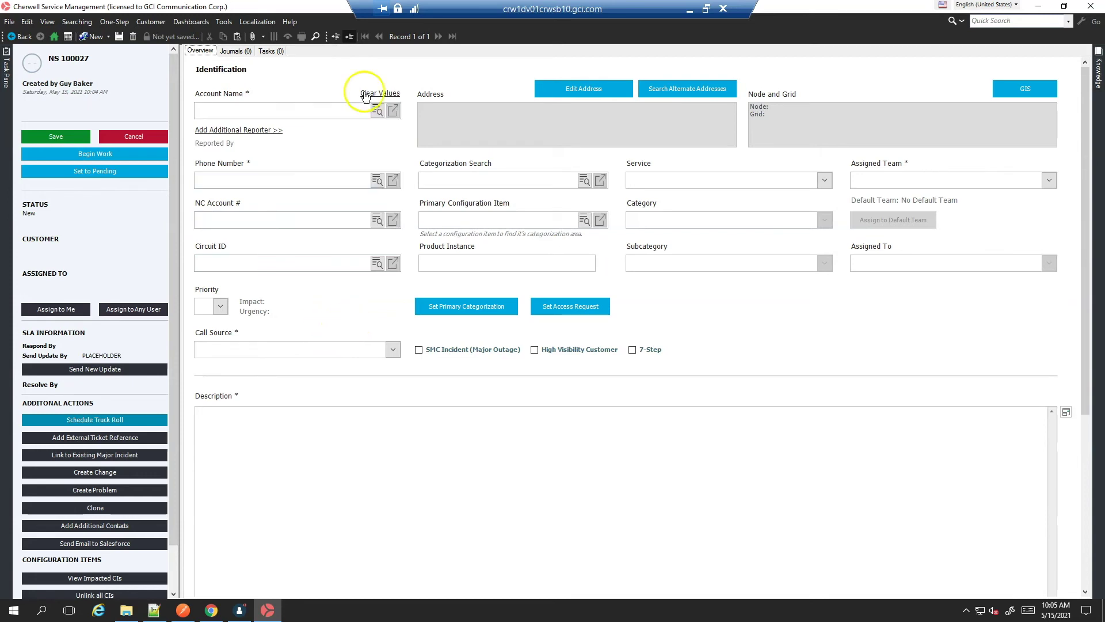
# Paste the account number into NC Account # to auto-fill the customer account.
pyautogui.click(246, 217)
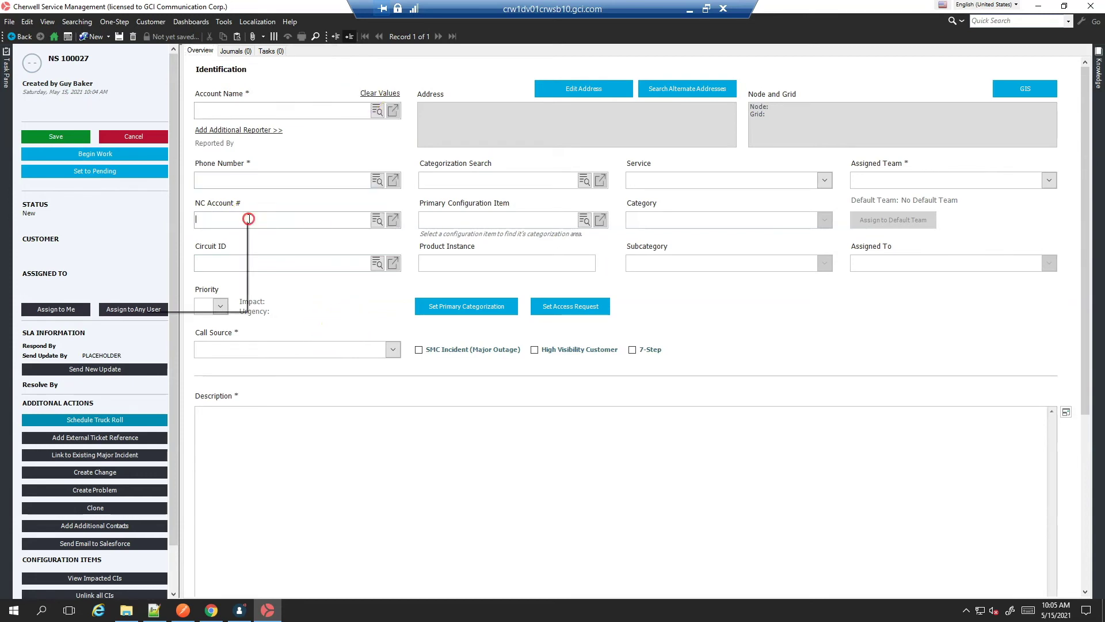
pyautogui.rightClick(246, 218)
pyautogui.click(171, 251)
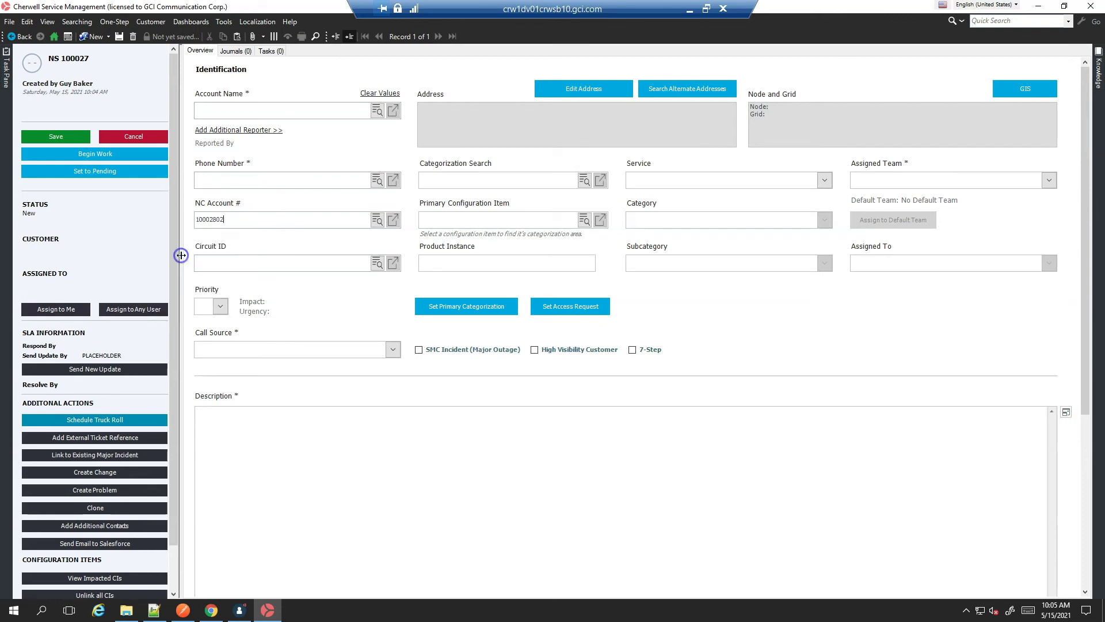
pyautogui.press('Tab')
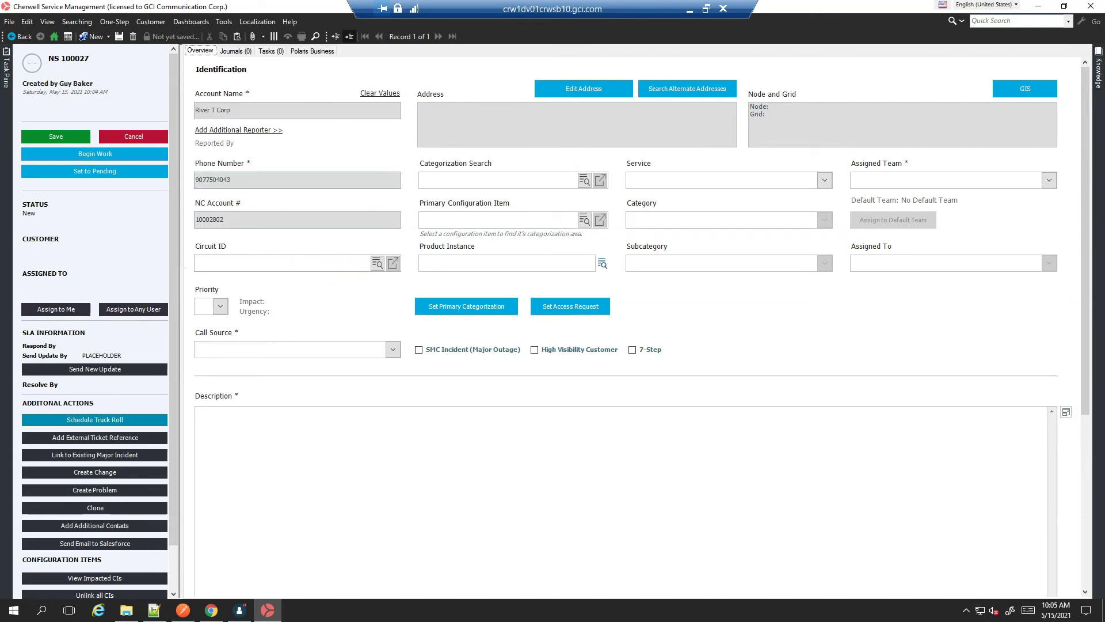
# Clear the values, look up by phone number, and pick the first matching residential account.
pyautogui.click(373, 95)
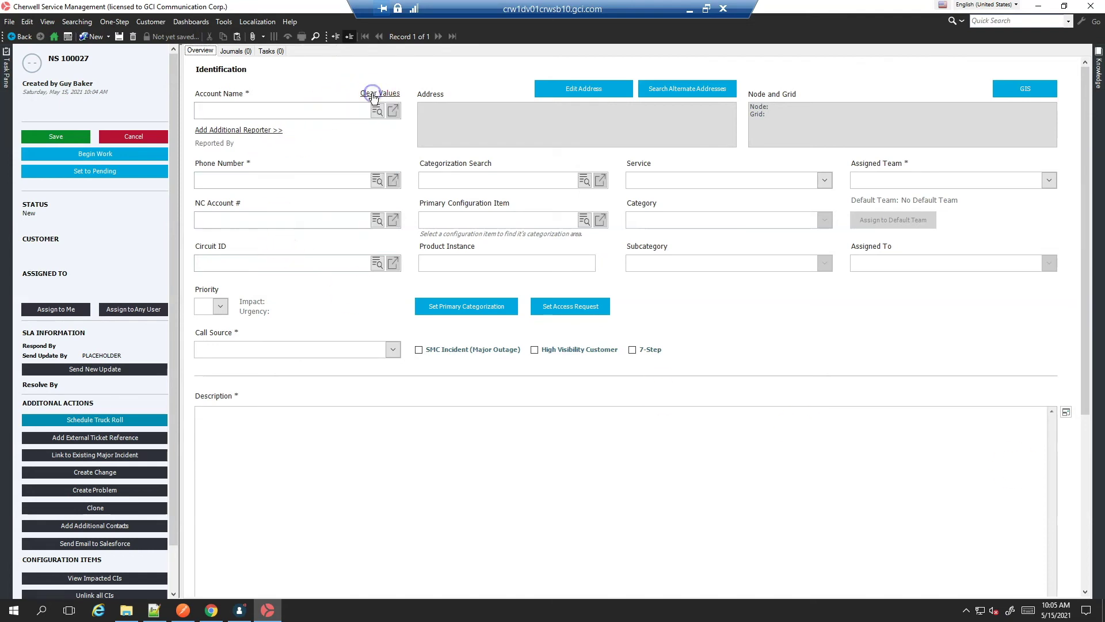
pyautogui.click(237, 178)
pyautogui.hotkey('ctrl', 'v')
pyautogui.press('Tab')
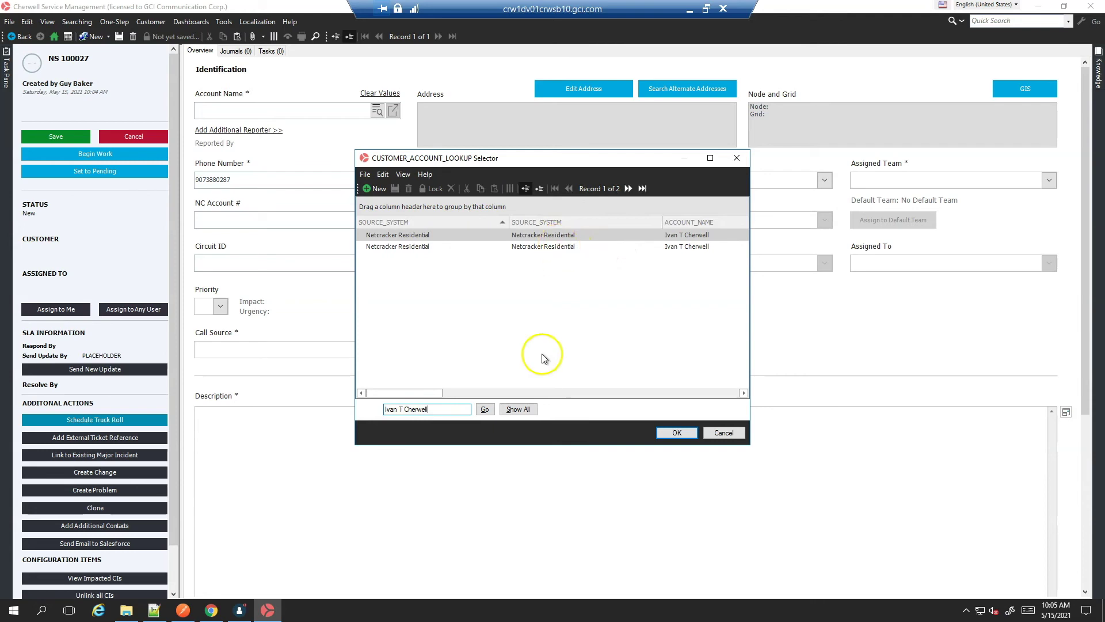
pyautogui.click(437, 393)
pyautogui.moveTo(437, 393); pyautogui.dragTo(531, 396)
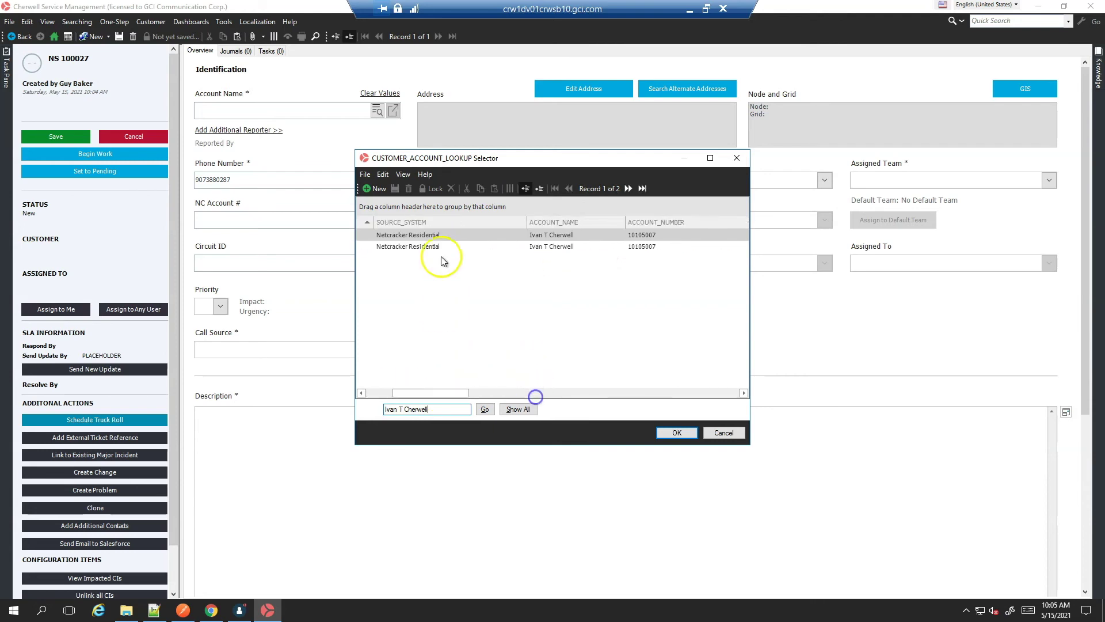
pyautogui.click(428, 234)
pyautogui.doubleClick(429, 235)
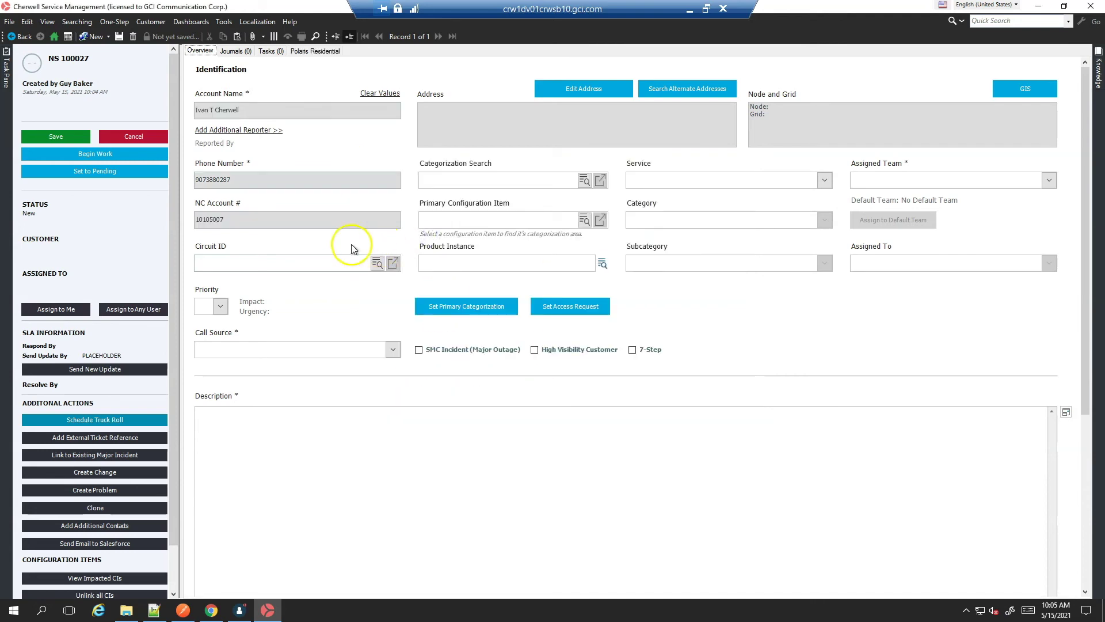